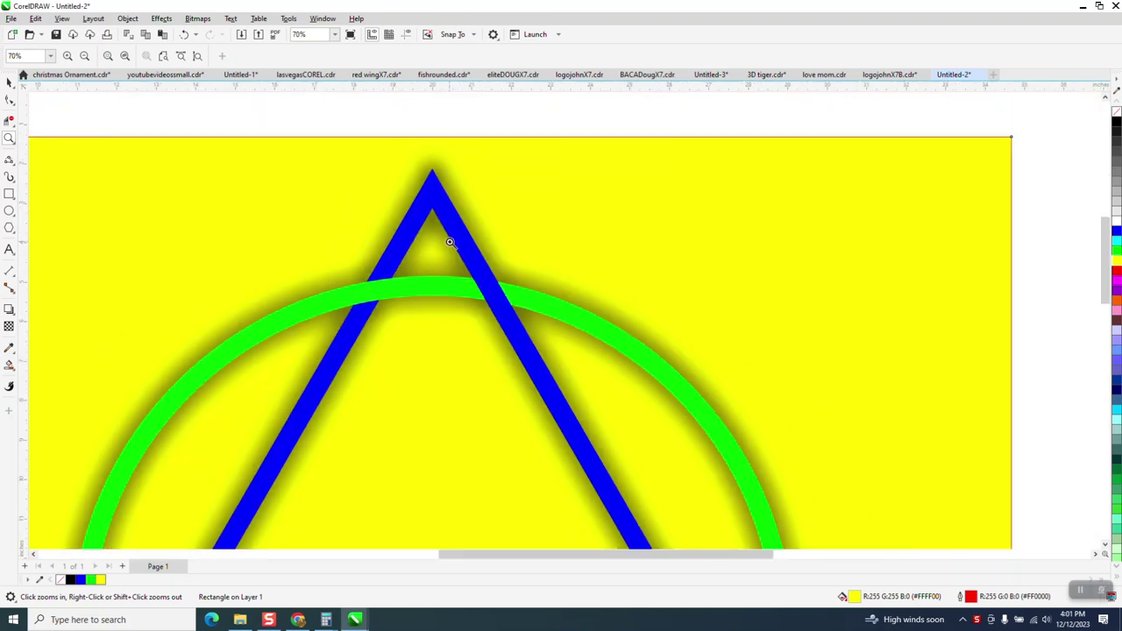
Move the yellow rectangle with its green circle and blue triangle off the page to the right.
{"action": "scroll", "coordinate": [449, 240], "scroll_direction": "down", "scroll_amount": 1}
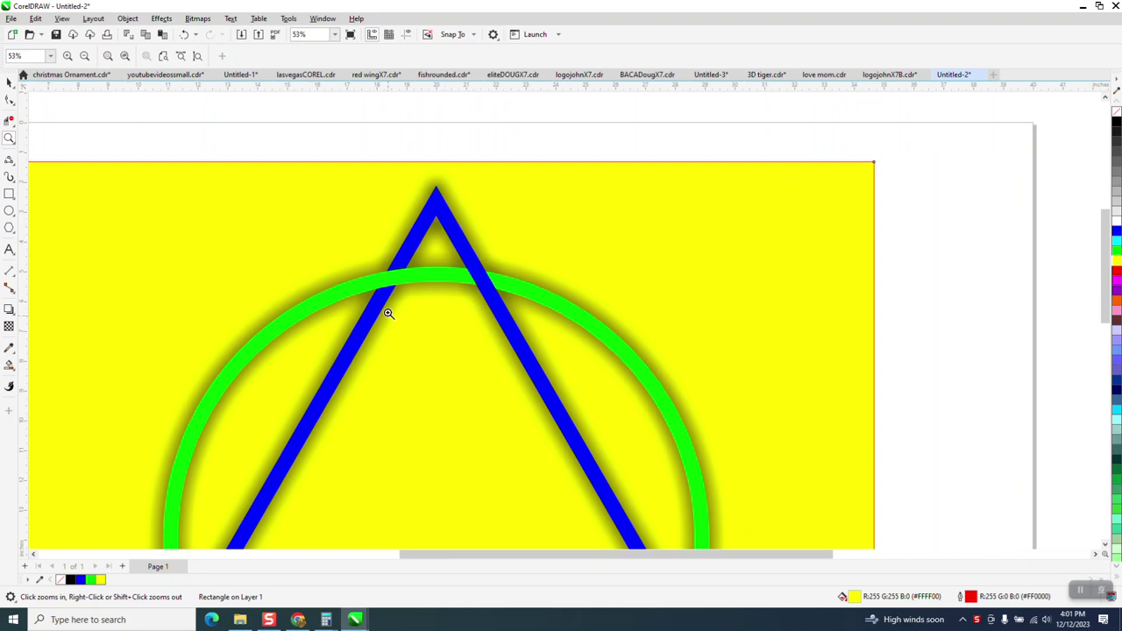
{"action": "scroll", "coordinate": [387, 282], "scroll_direction": "down", "scroll_amount": 1}
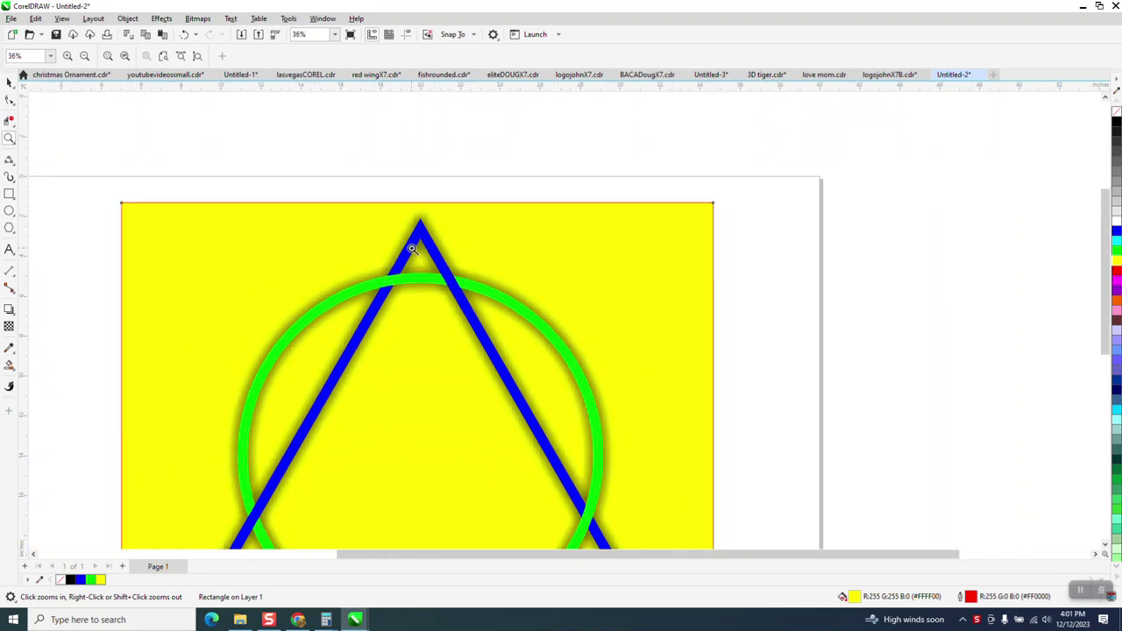
{"action": "scroll", "coordinate": [416, 242], "scroll_direction": "down", "scroll_amount": 1}
{"action": "scroll", "coordinate": [416, 241], "scroll_direction": "down", "scroll_amount": 1}
{"action": "left_click_drag", "start_coordinate": [401, 216], "coordinate": [471, 282]}
{"action": "scroll", "coordinate": [472, 282], "scroll_direction": "down", "scroll_amount": 6}
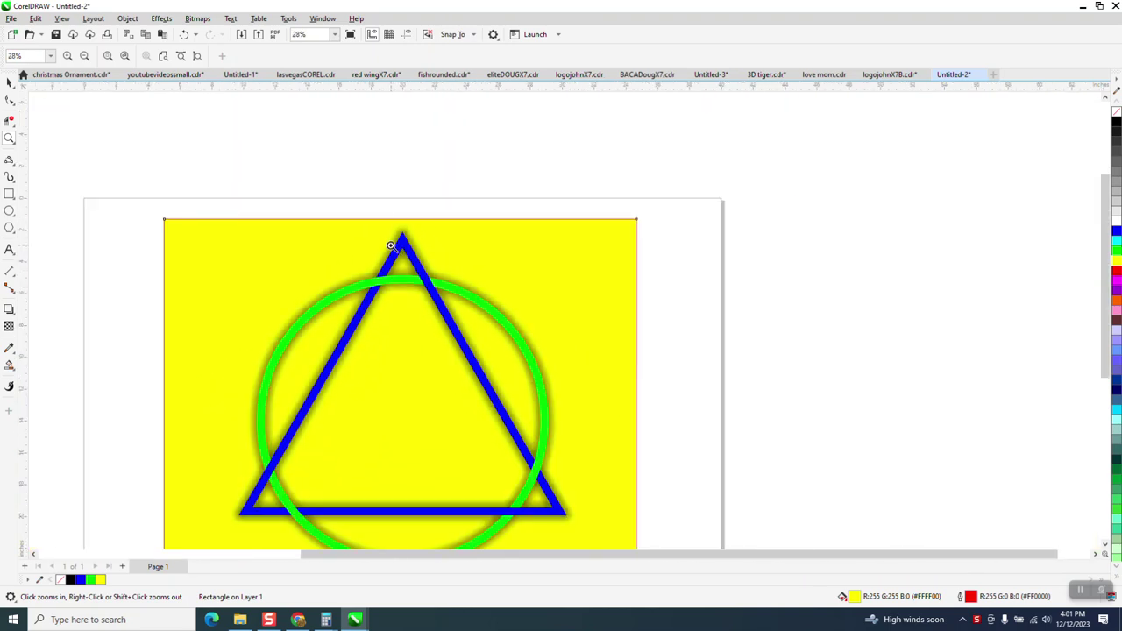
{"action": "left_click", "coordinate": [10, 82]}
{"action": "scroll", "coordinate": [242, 202], "scroll_direction": "down", "scroll_amount": 1}
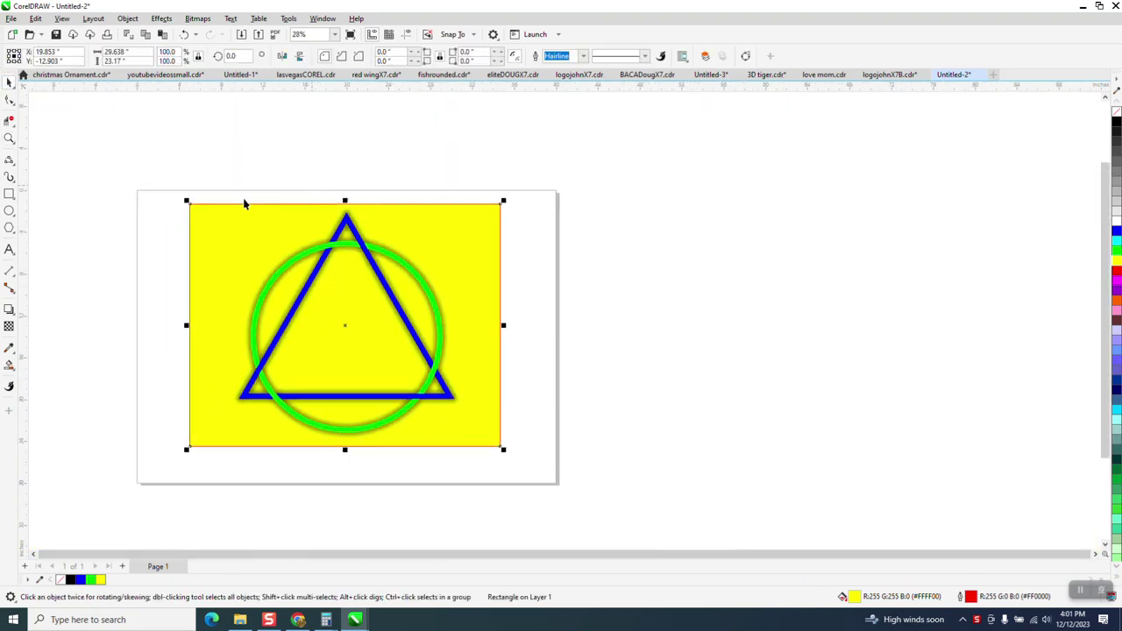
{"action": "left_click_drag", "start_coordinate": [187, 250], "coordinate": [622, 531]}
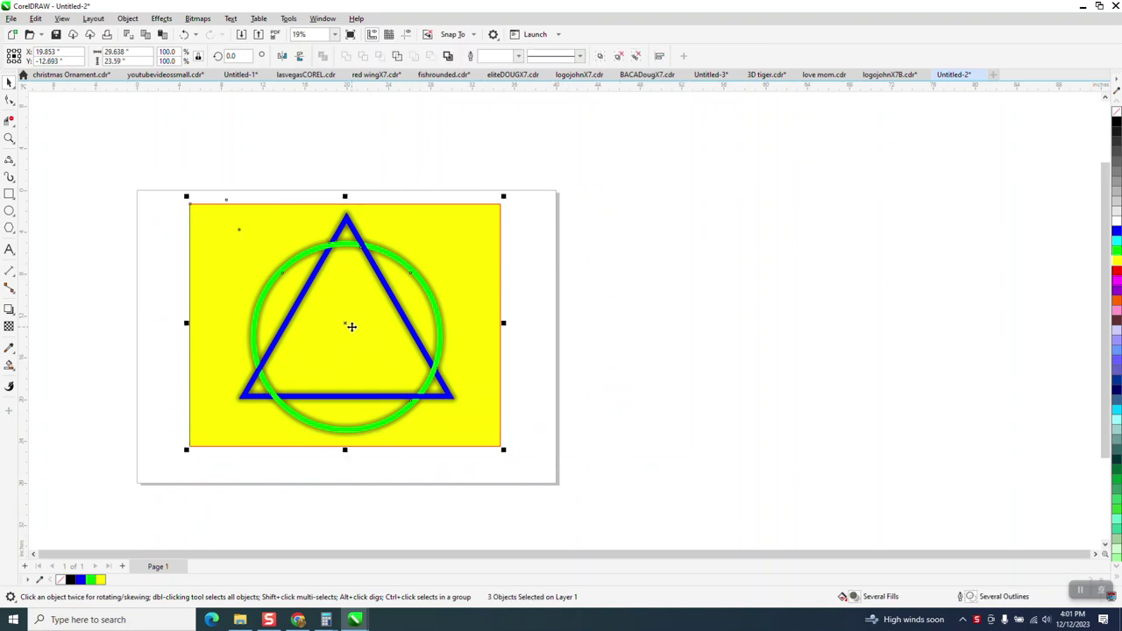
{"action": "left_click_drag", "start_coordinate": [361, 330], "coordinate": [798, 320]}
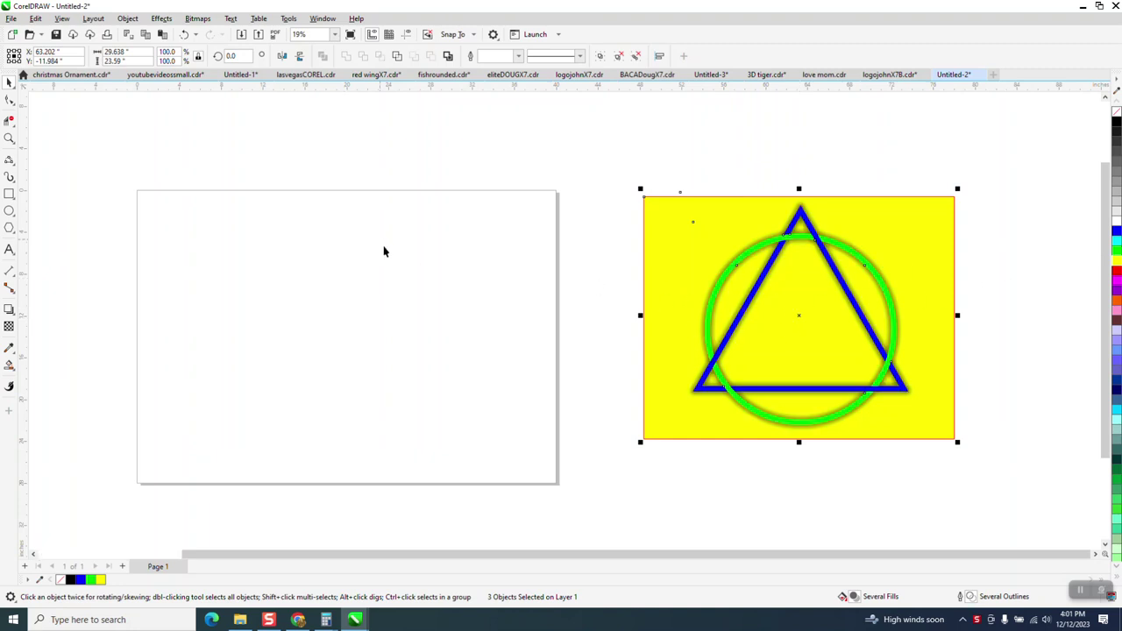
Draw a circle and centre it on the page.
{"action": "left_click", "coordinate": [9, 211]}
{"action": "left_click_drag", "start_coordinate": [481, 239], "coordinate": [274, 347]}
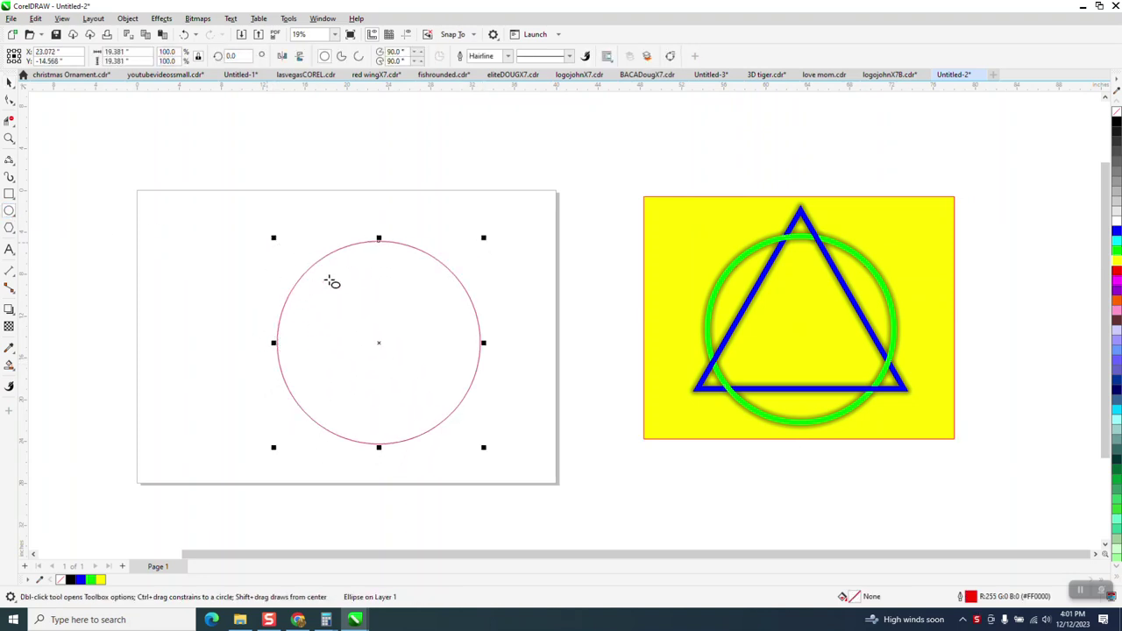
{"action": "key", "text": "p"}
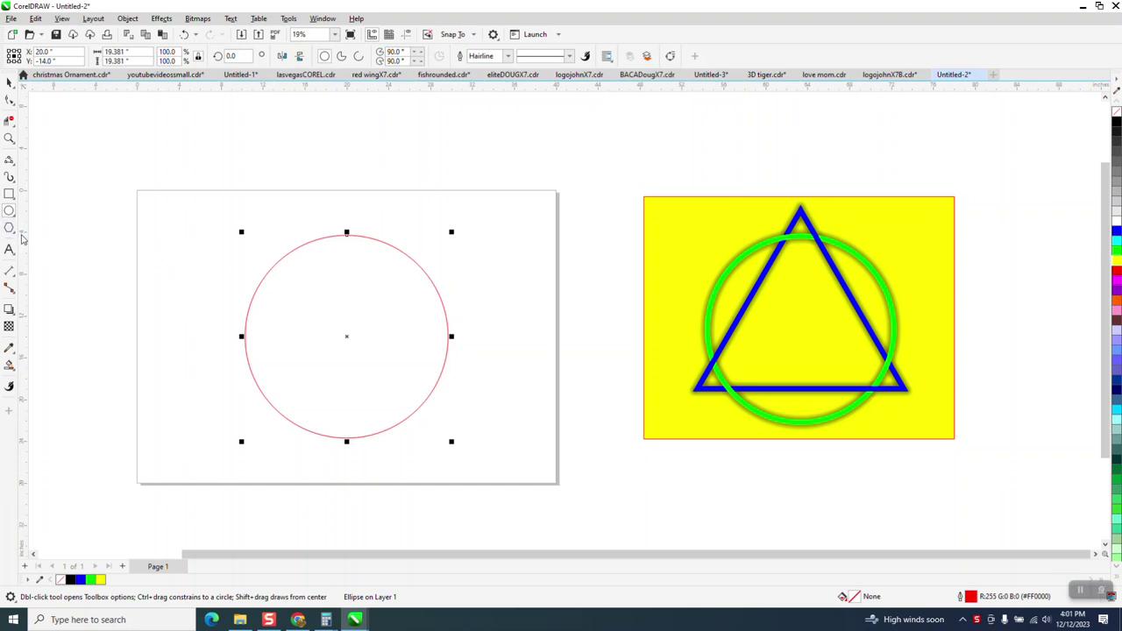
Draw a slightly enlarged polygon centred over the circle and set it to 3 sides.
{"action": "left_click", "coordinate": [15, 232]}
{"action": "left_click_drag", "start_coordinate": [492, 168], "coordinate": [341, 395]}
{"action": "key", "text": "p"}
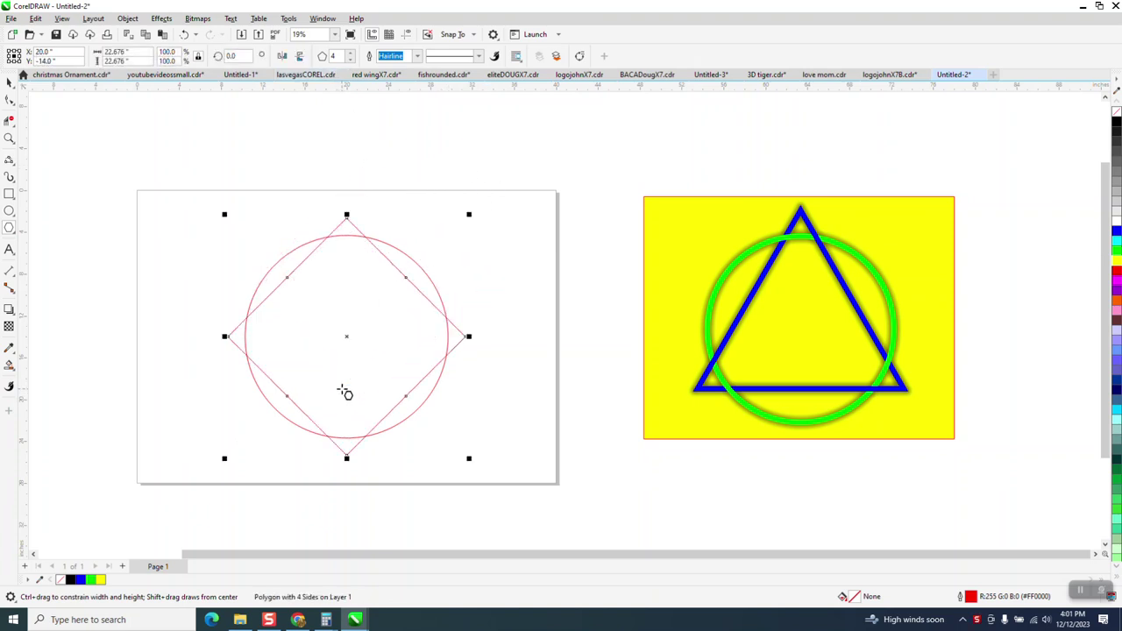
{"action": "left_click", "coordinate": [349, 59]}
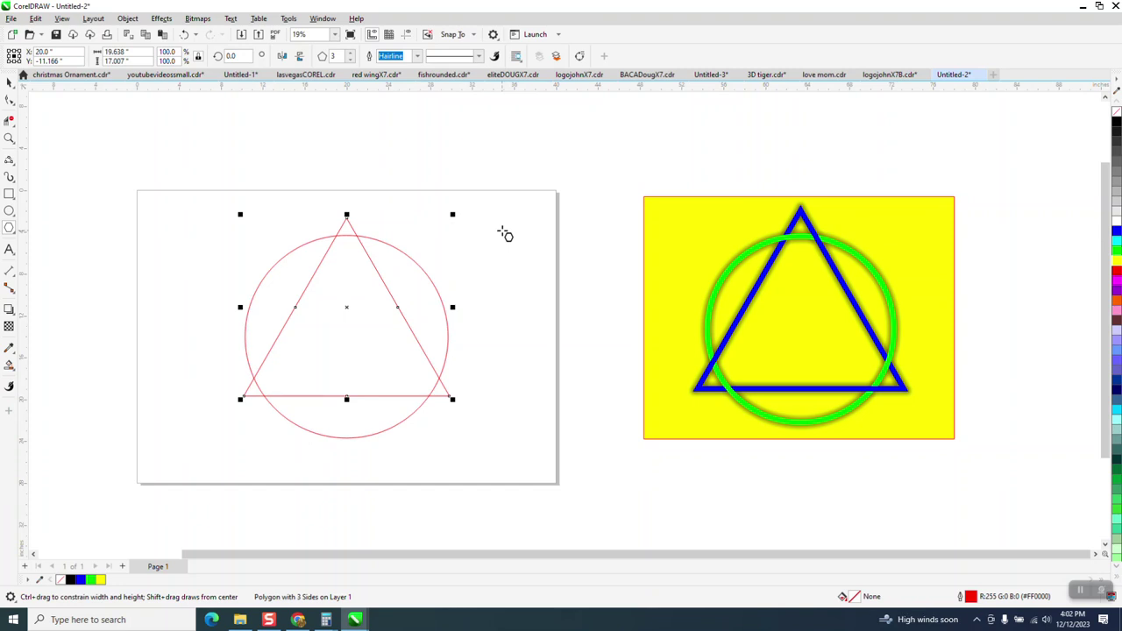
{"action": "left_click", "coordinate": [183, 35]}
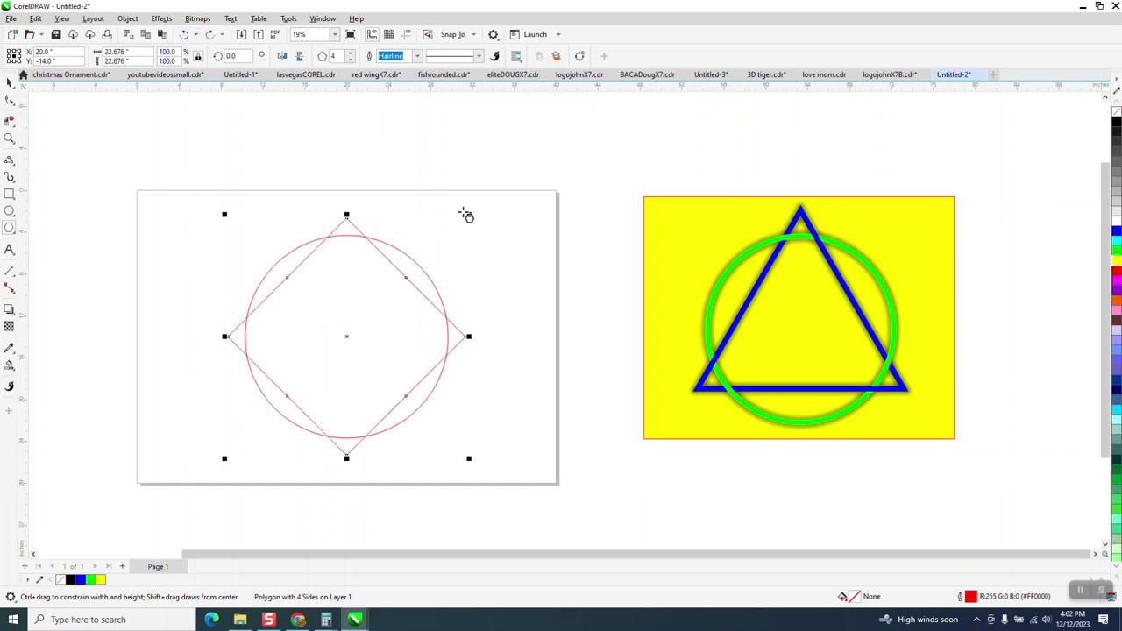
{"action": "left_click_drag", "start_coordinate": [470, 213], "coordinate": [475, 209]}
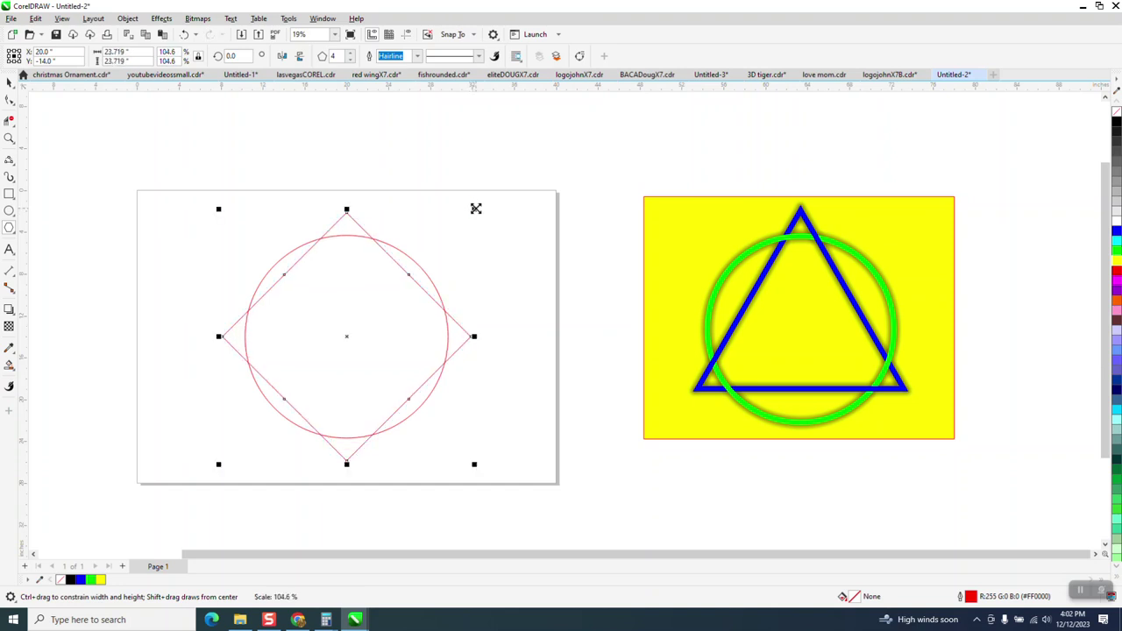
{"action": "left_click", "coordinate": [350, 60]}
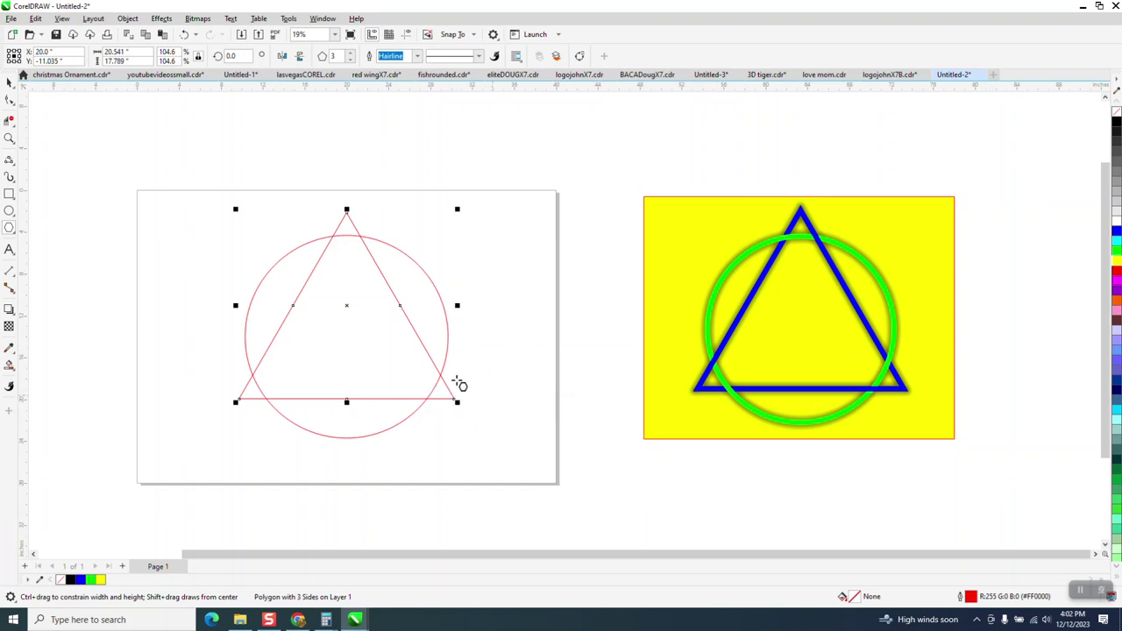
{"action": "left_click", "coordinate": [8, 81]}
Give both the circle and triangle 0.5 in thick outlines.
{"action": "left_click_drag", "start_coordinate": [120, 155], "coordinate": [595, 518]}
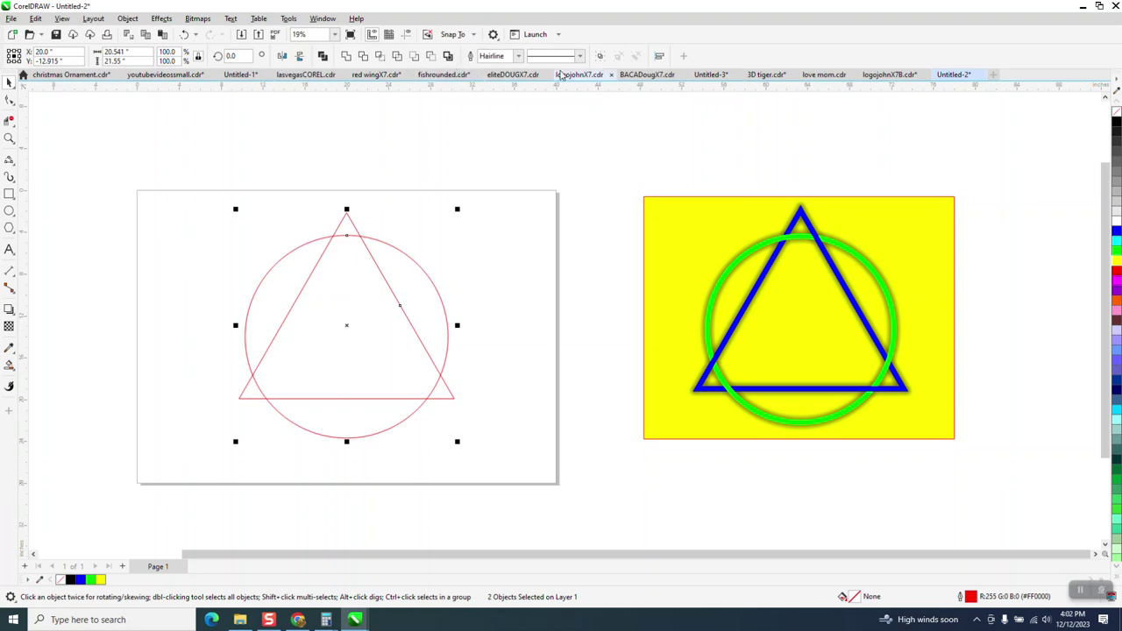
{"action": "left_click", "coordinate": [518, 55]}
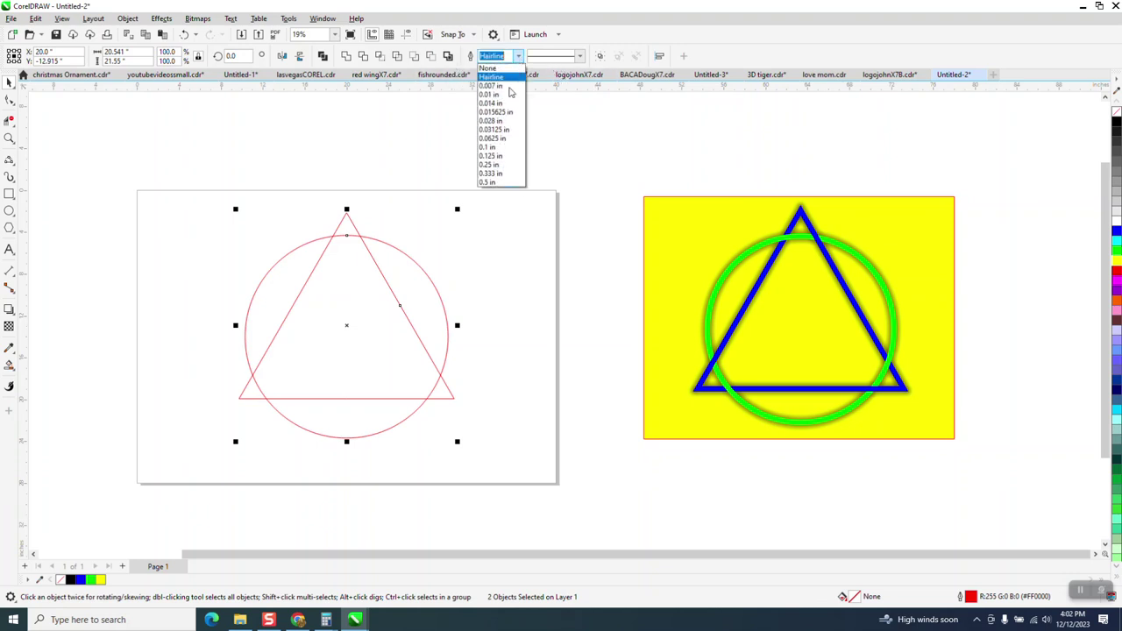
{"action": "left_click", "coordinate": [500, 181]}
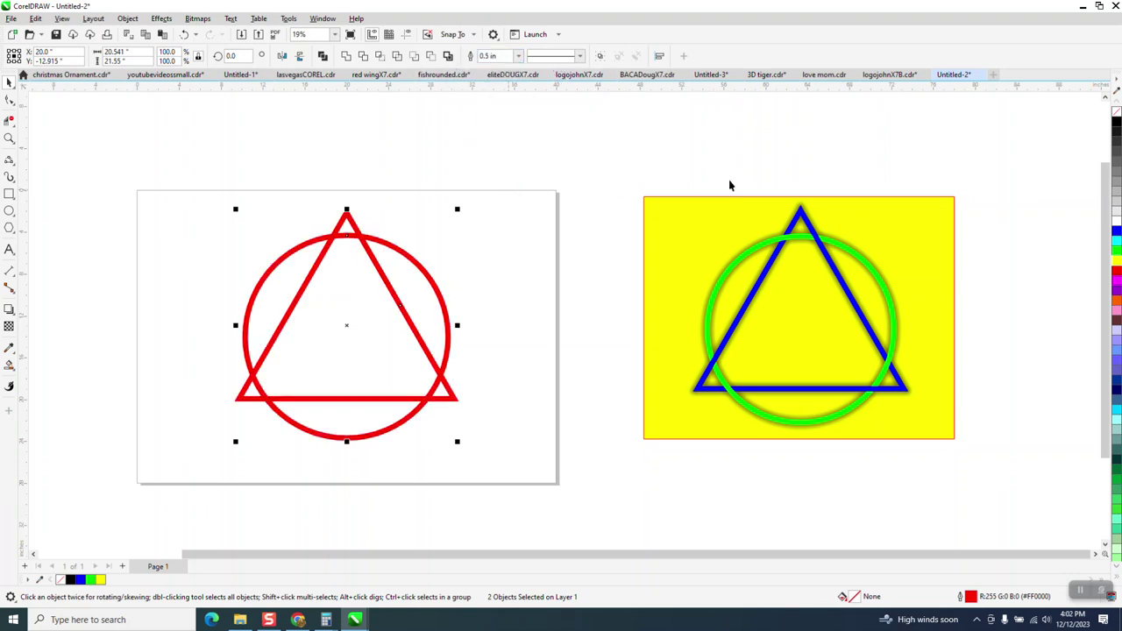
Convert the thick outlines to objects with no fill and black hairline outlines.
{"action": "left_click", "coordinate": [256, 253]}
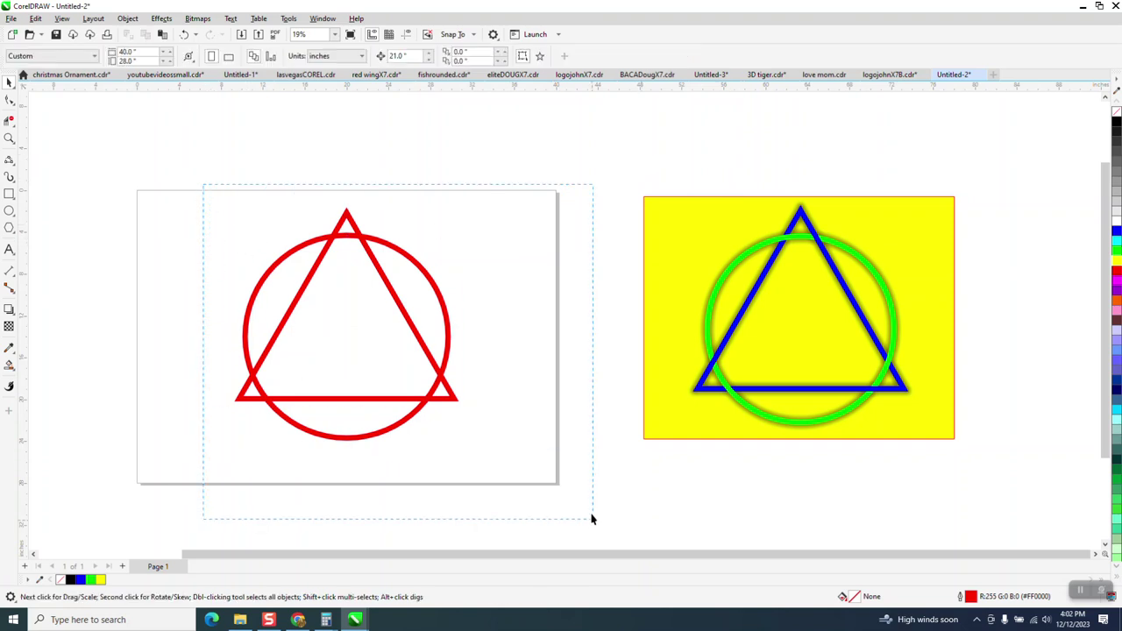
{"action": "left_click_drag", "start_coordinate": [592, 519], "coordinate": [591, 519]}
{"action": "left_click", "coordinate": [128, 18]}
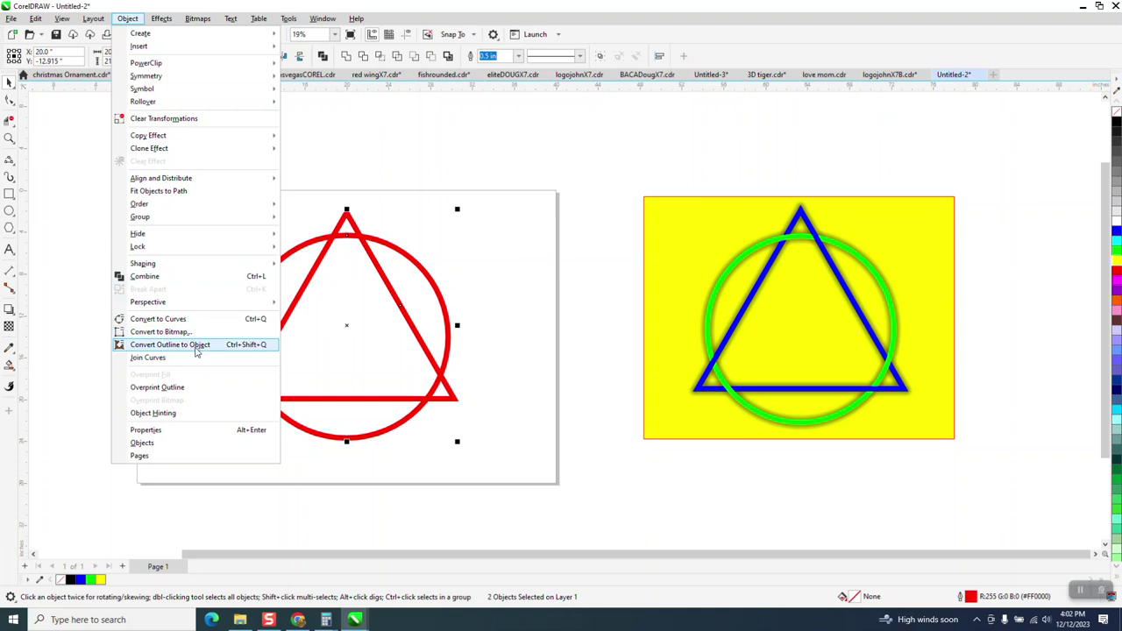
{"action": "left_click", "coordinate": [194, 345]}
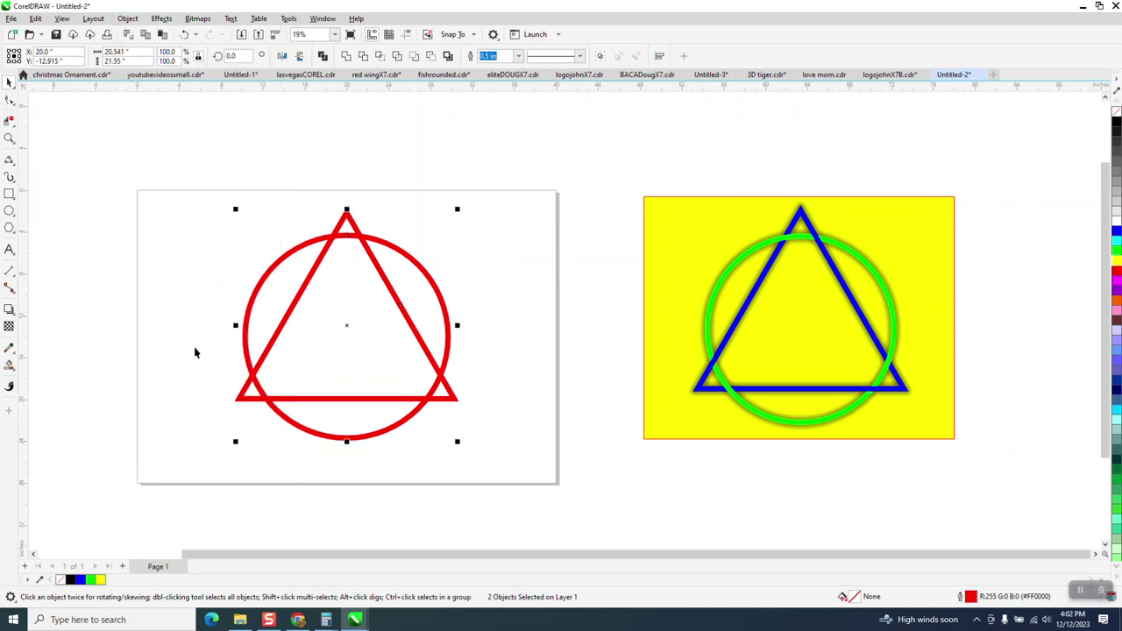
{"action": "left_click", "coordinate": [1115, 114]}
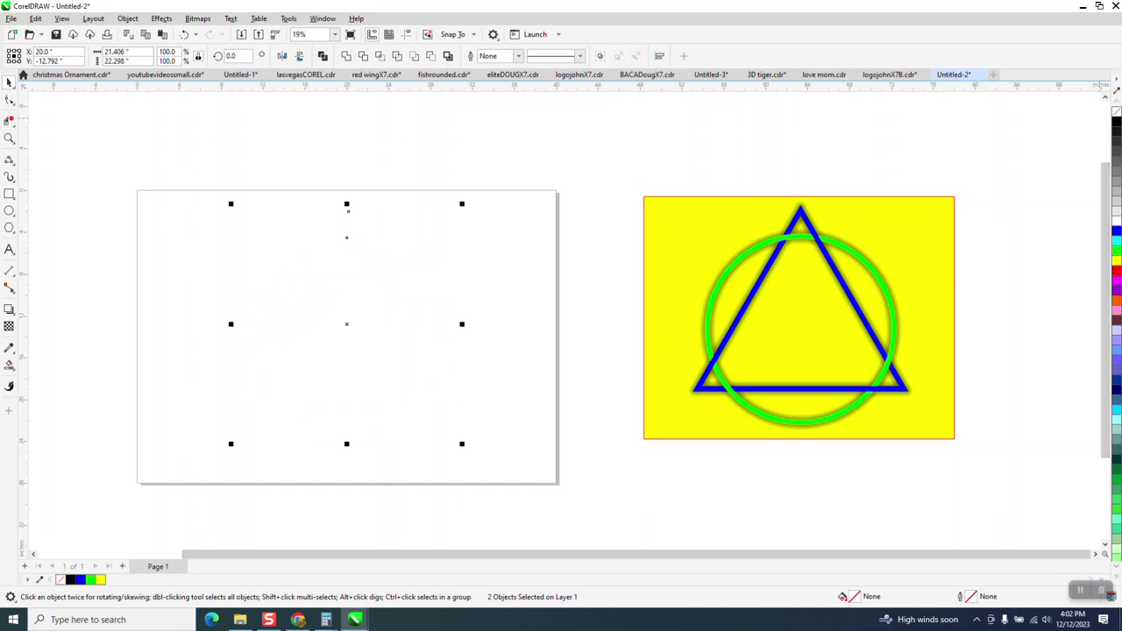
{"action": "right_click", "coordinate": [1116, 122]}
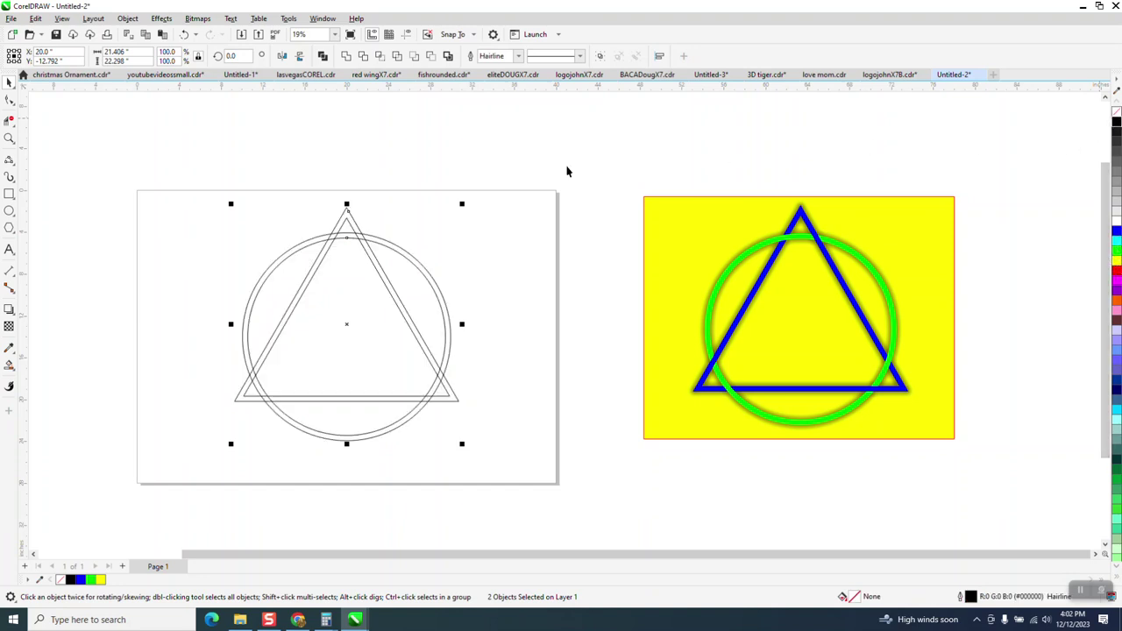
{"action": "left_click", "coordinate": [9, 138]}
{"action": "left_click_drag", "start_coordinate": [142, 155], "coordinate": [922, 522]}
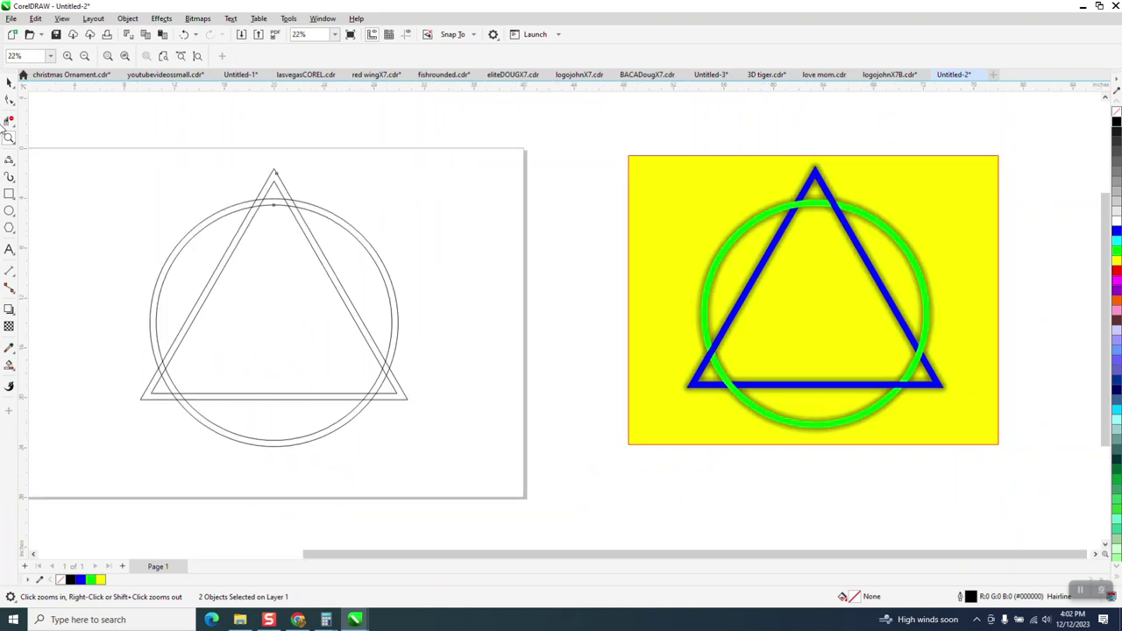
Try Virtual Segment Delete at the lower-left crossing, then undo the deletion.
{"action": "left_click", "coordinate": [9, 121]}
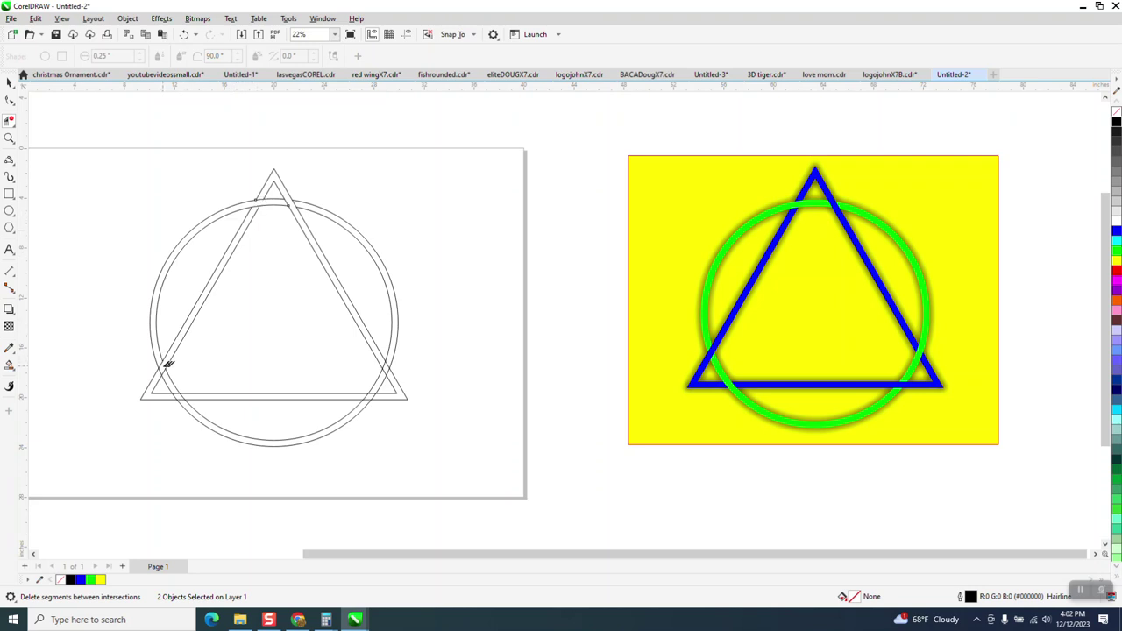
{"action": "left_click", "coordinate": [164, 366]}
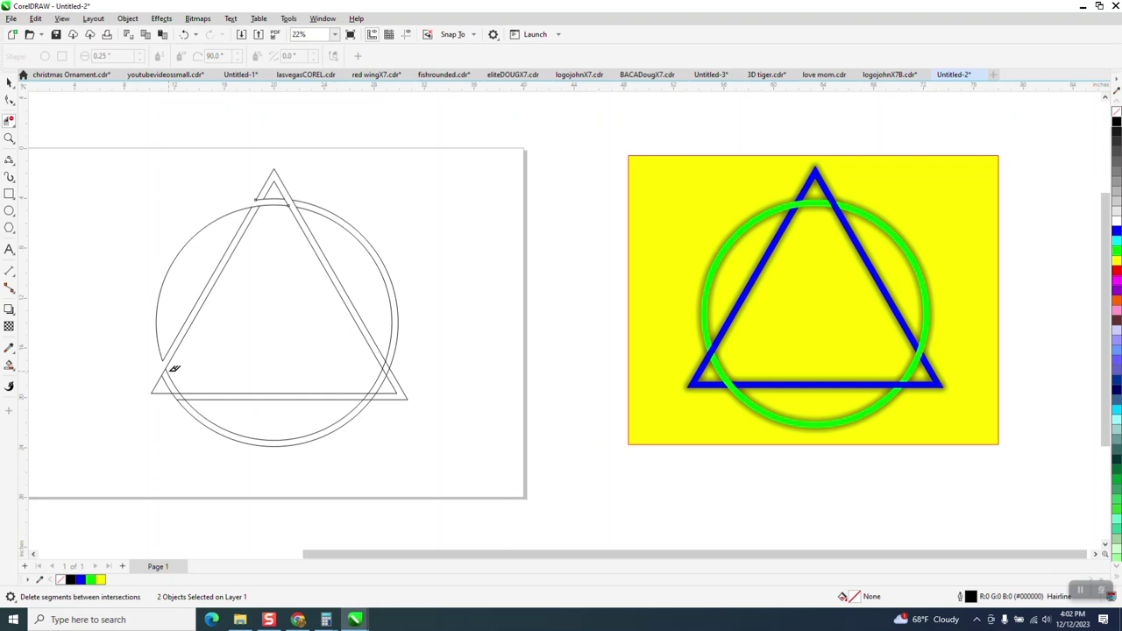
{"action": "left_click", "coordinate": [184, 34]}
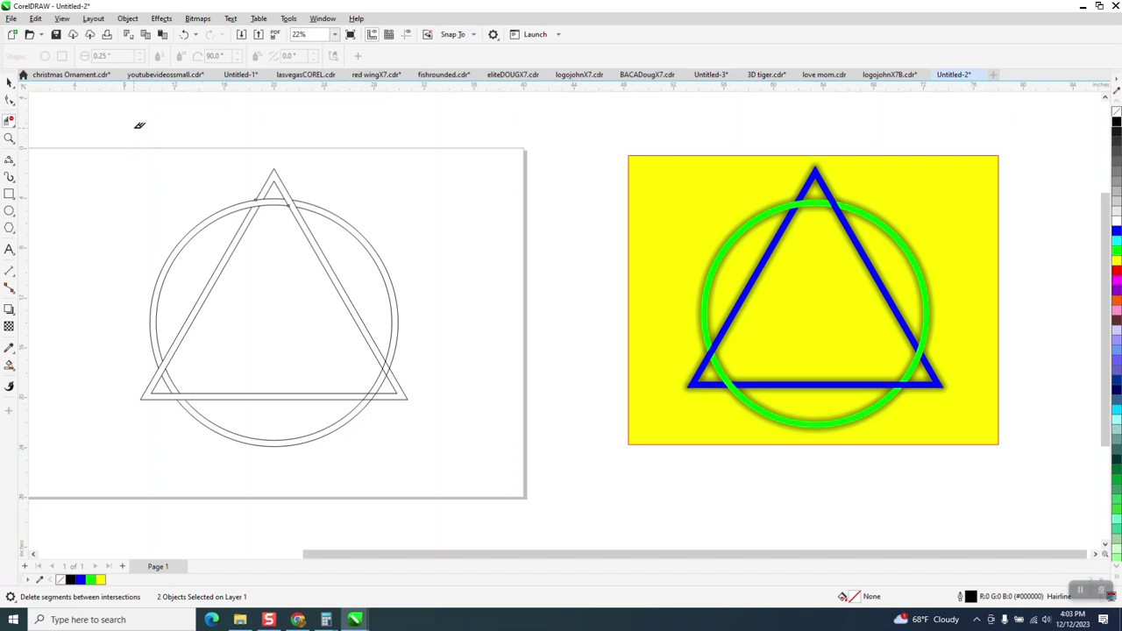
{"action": "left_click", "coordinate": [184, 34]}
{"action": "scroll", "coordinate": [422, 385], "scroll_direction": "down", "scroll_amount": 1}
Move the yellow reference design far to the right and zoom in on the page.
{"action": "left_click", "coordinate": [9, 81]}
{"action": "scroll", "coordinate": [486, 254], "scroll_direction": "down", "scroll_amount": 1}
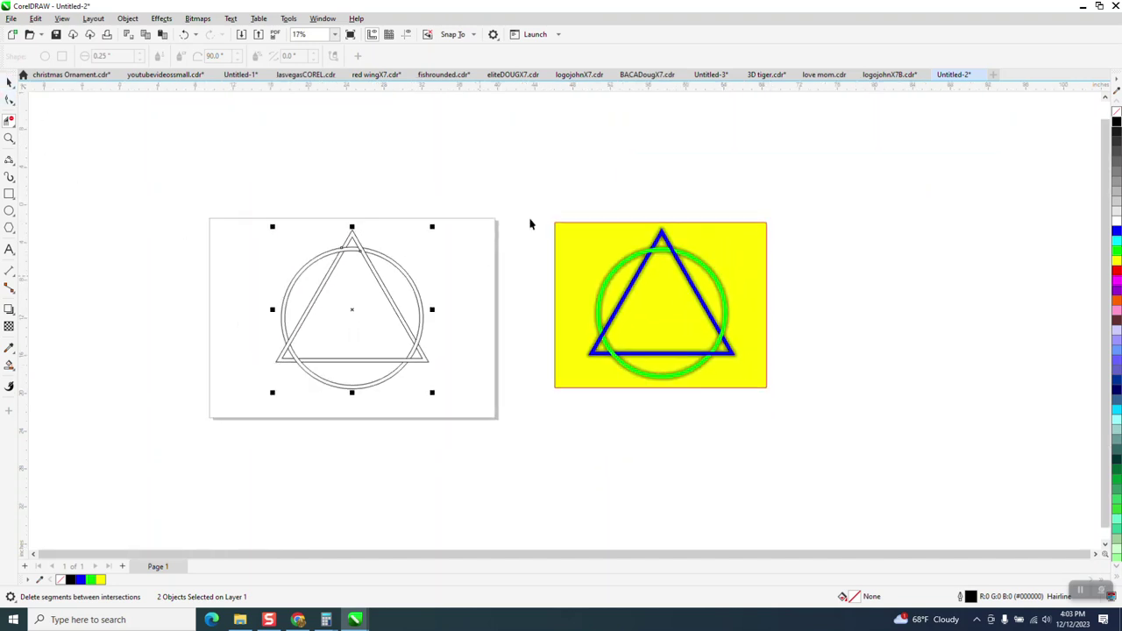
{"action": "left_click_drag", "start_coordinate": [533, 212], "coordinate": [794, 401]}
{"action": "left_click_drag", "start_coordinate": [659, 307], "coordinate": [1001, 195]}
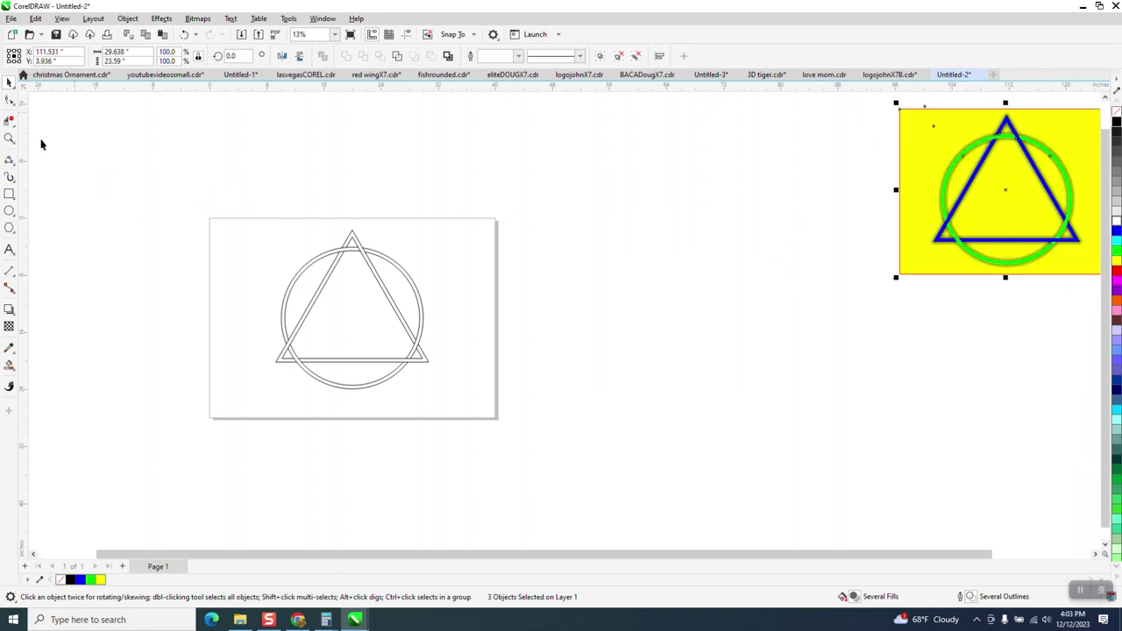
{"action": "left_click", "coordinate": [8, 139]}
{"action": "left_click_drag", "start_coordinate": [200, 204], "coordinate": [587, 438]}
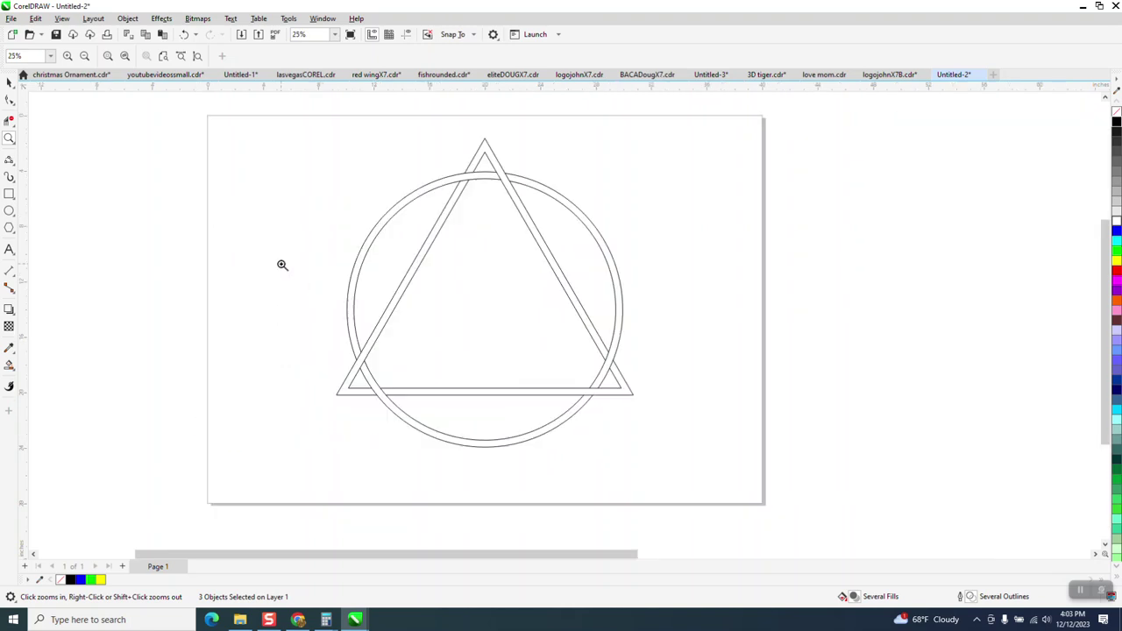
Duplicate the double-line circle and triangle with Ctrl+D beside the page.
{"action": "left_click", "coordinate": [10, 82]}
{"action": "scroll", "coordinate": [251, 250], "scroll_direction": "down", "scroll_amount": 1}
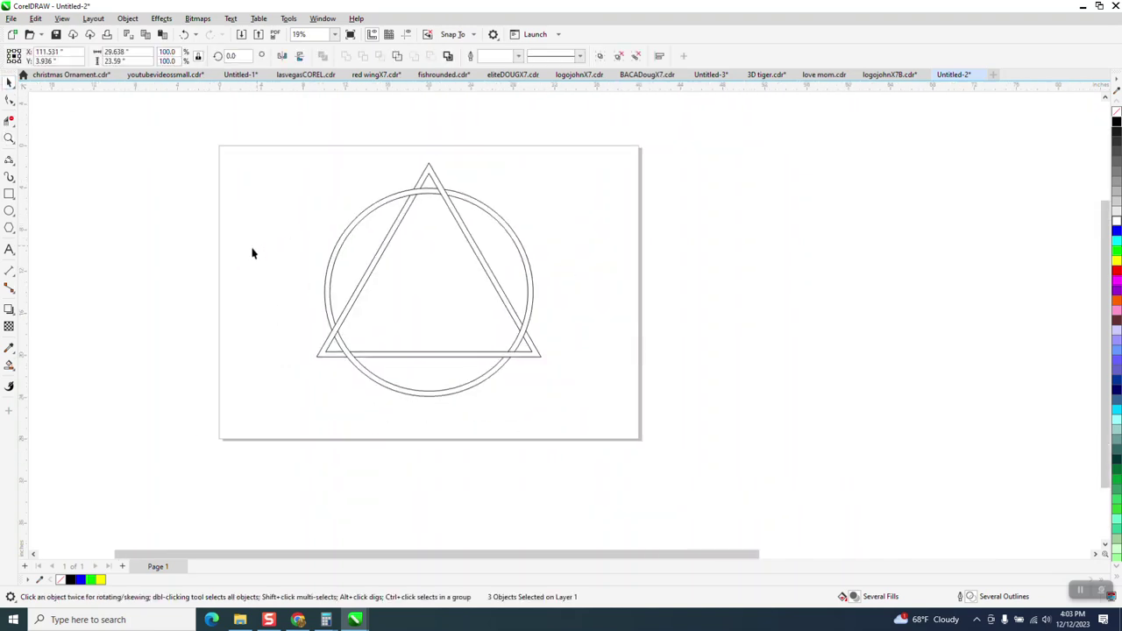
{"action": "scroll", "coordinate": [220, 353], "scroll_direction": "down", "scroll_amount": 1}
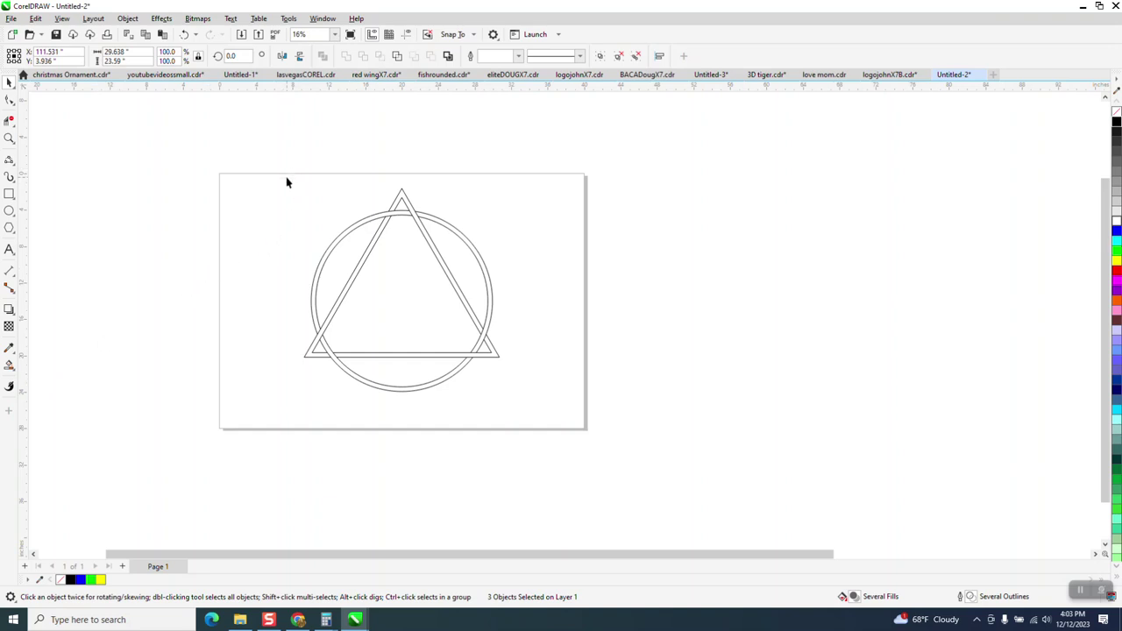
{"action": "left_click_drag", "start_coordinate": [269, 175], "coordinate": [601, 436]}
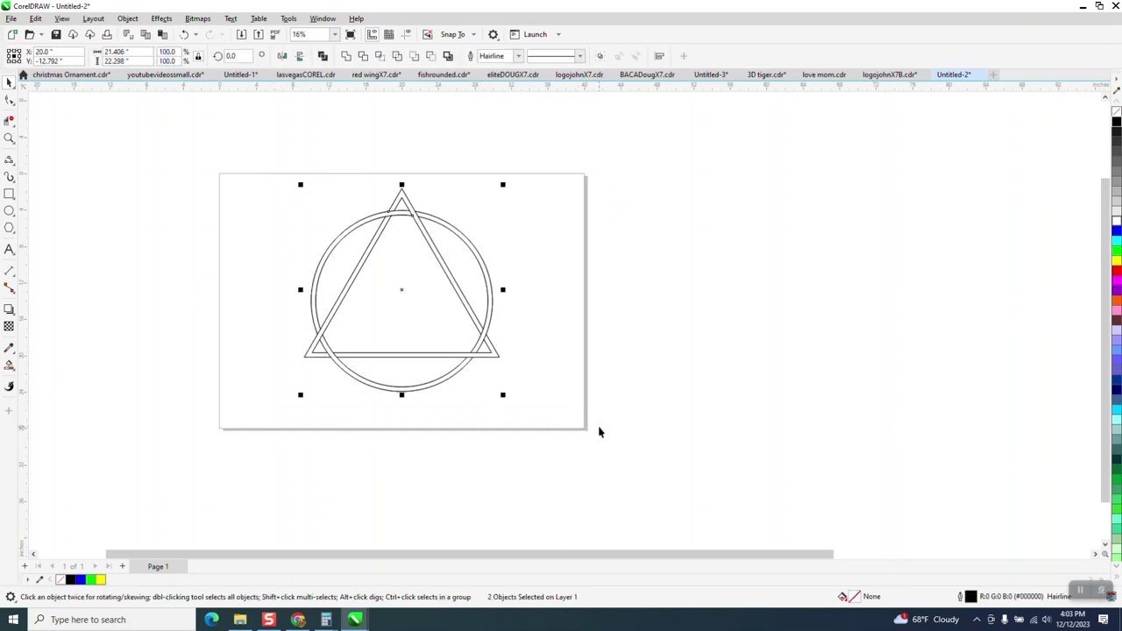
{"action": "key", "text": "ctrl+d"}
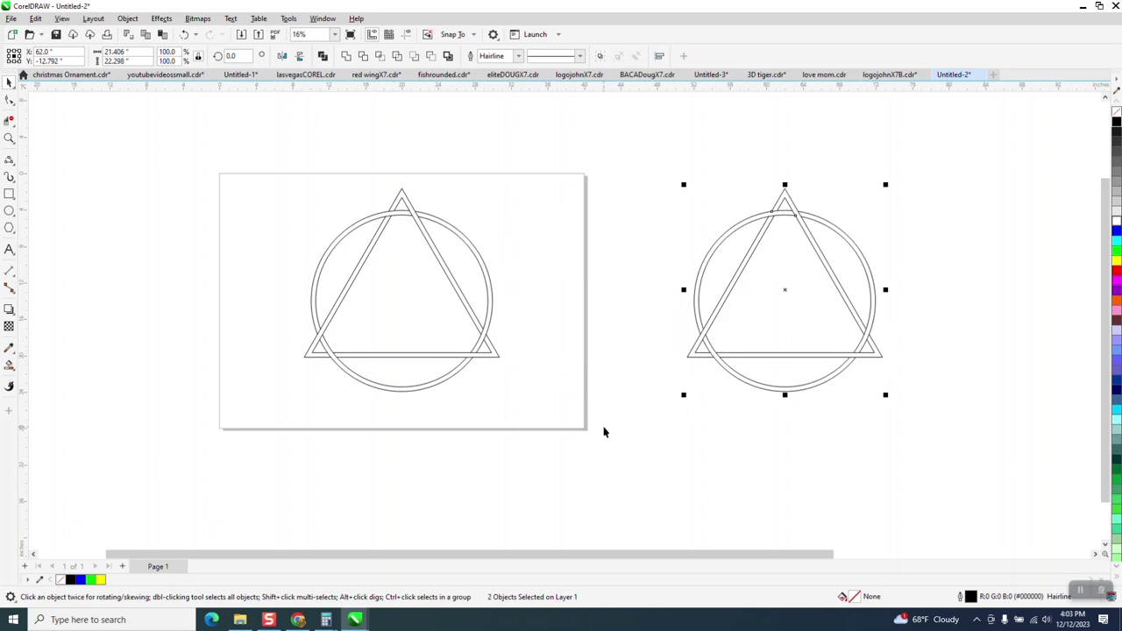
Try 0.5 in and 0.333 in outline widths, then undo back to hairline.
{"action": "left_click", "coordinate": [520, 55]}
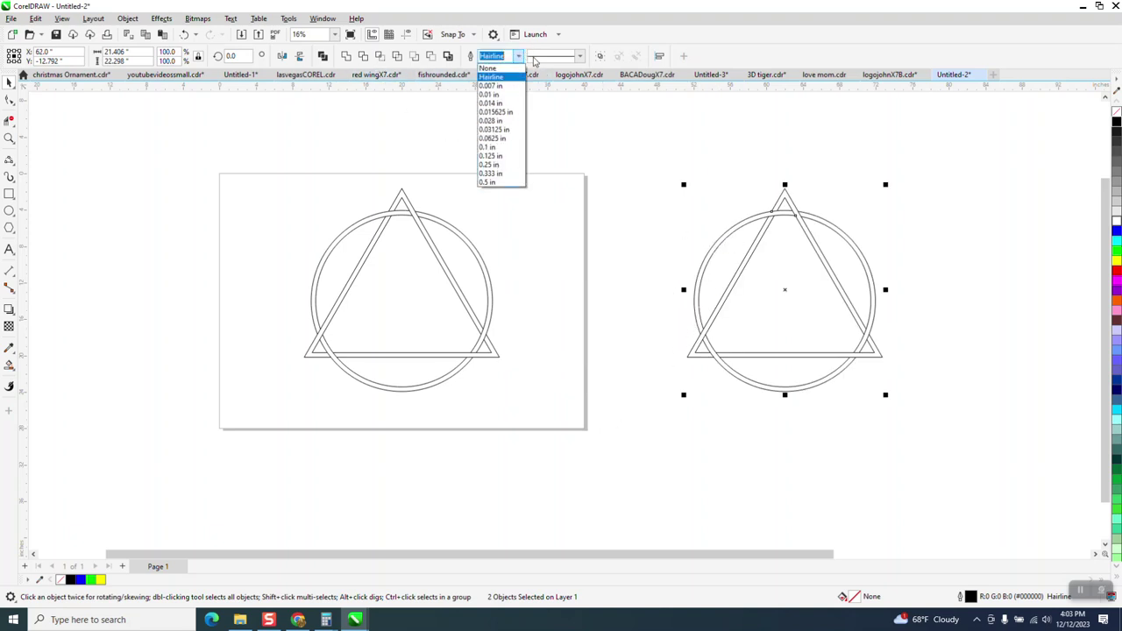
{"action": "left_click", "coordinate": [495, 181]}
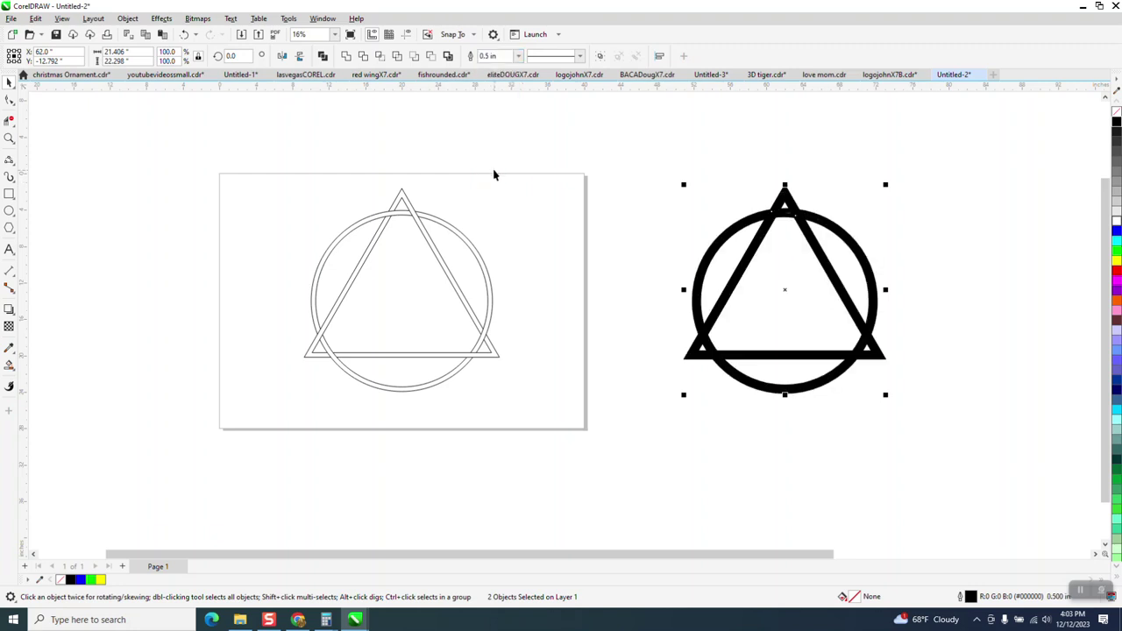
{"action": "left_click", "coordinate": [520, 56]}
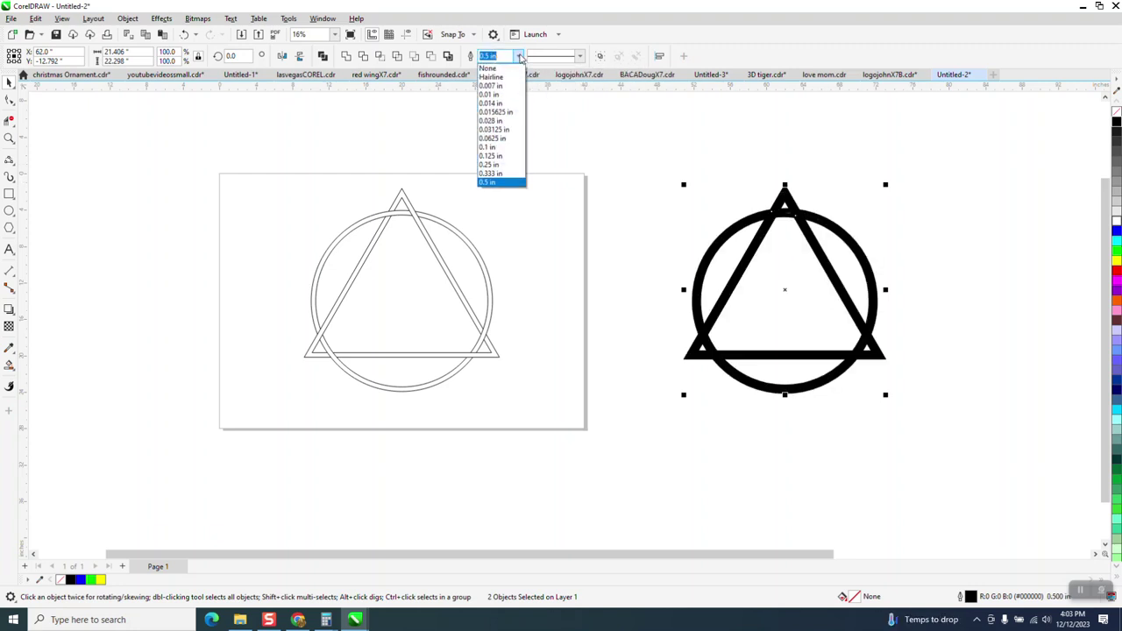
{"action": "left_click", "coordinate": [491, 174]}
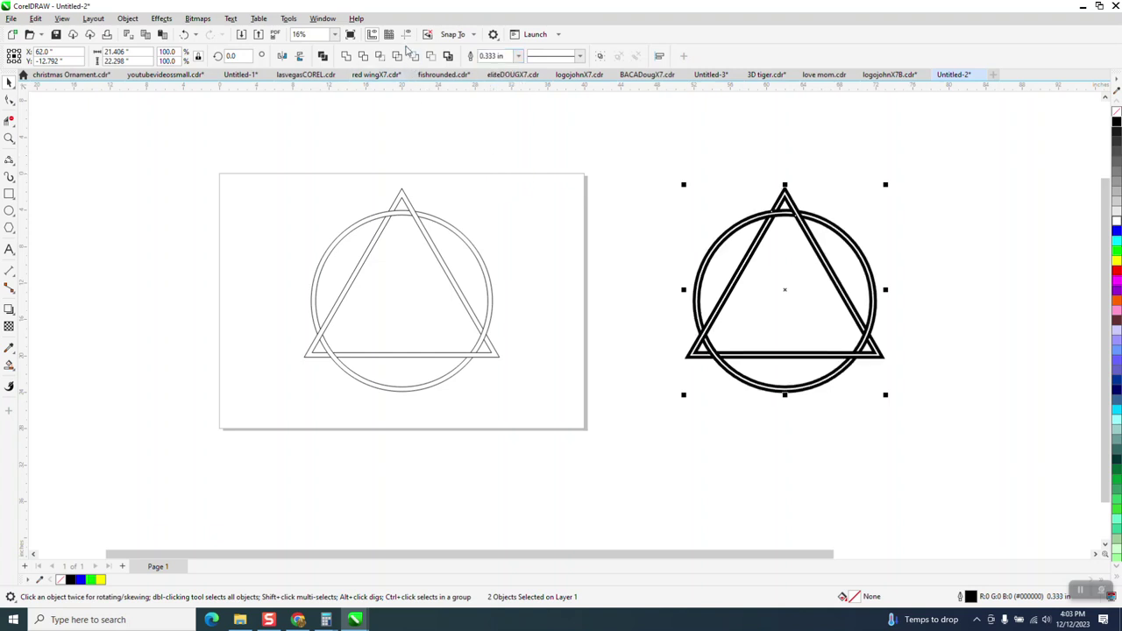
{"action": "left_click", "coordinate": [184, 35]}
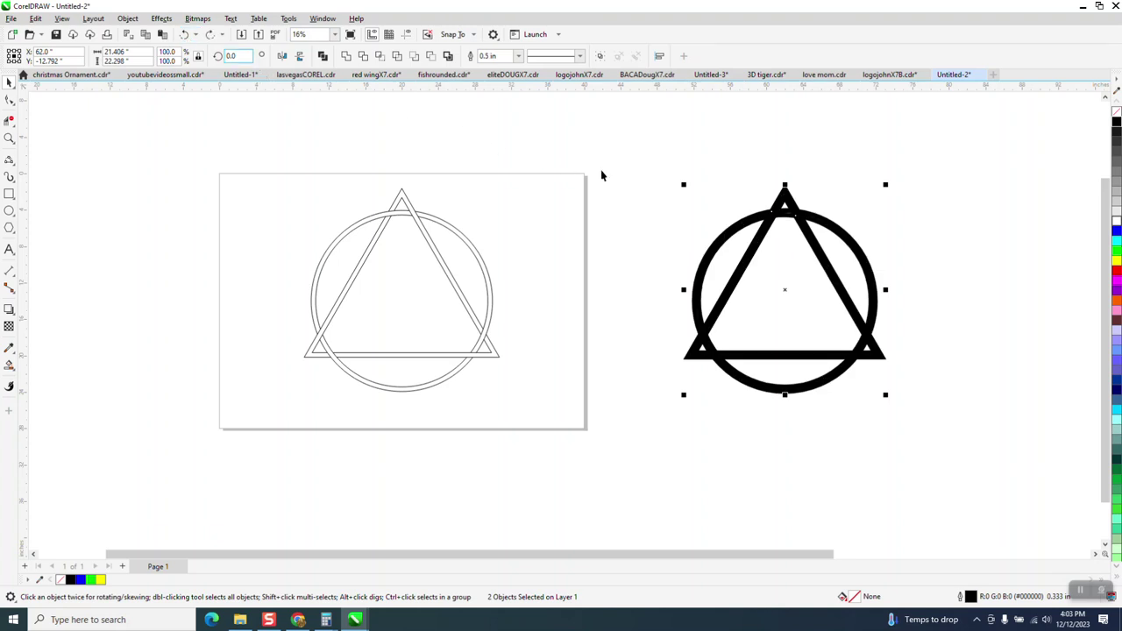
{"action": "left_click", "coordinate": [191, 36]}
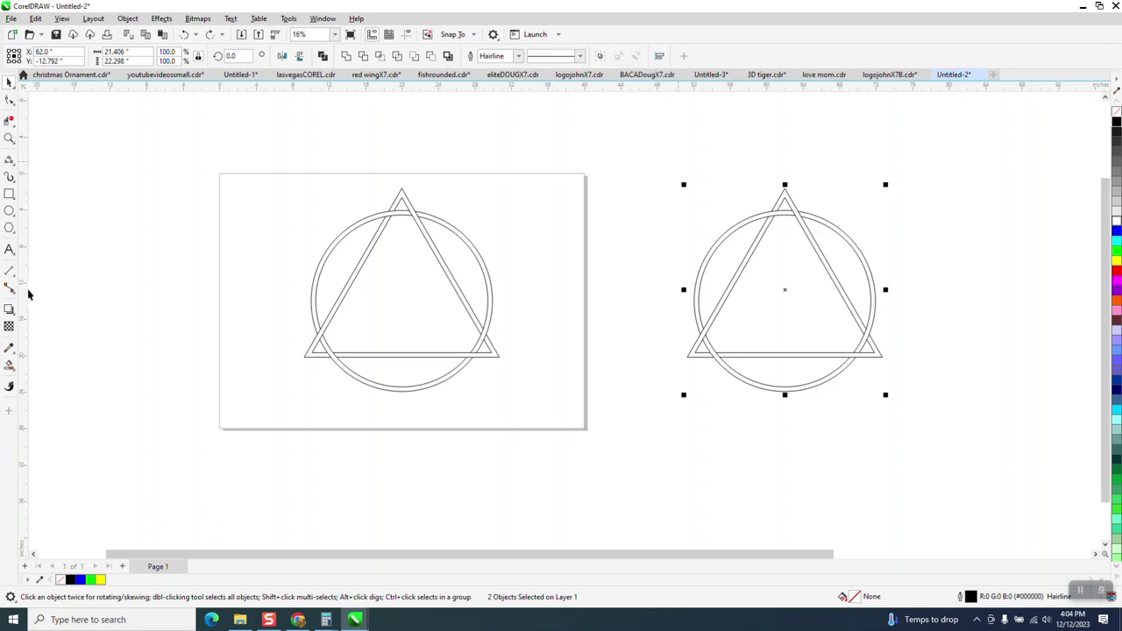
Set the Smart Fill tool's fill colour to black.
{"action": "left_click", "coordinate": [9, 365]}
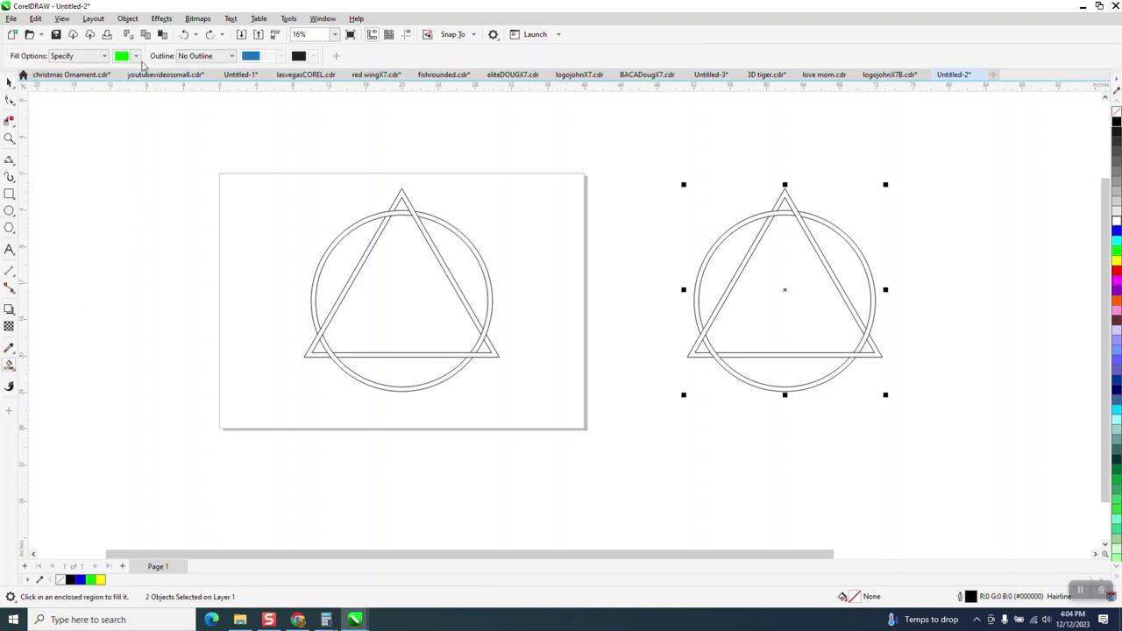
{"action": "left_click", "coordinate": [136, 56]}
{"action": "left_click", "coordinate": [129, 115]}
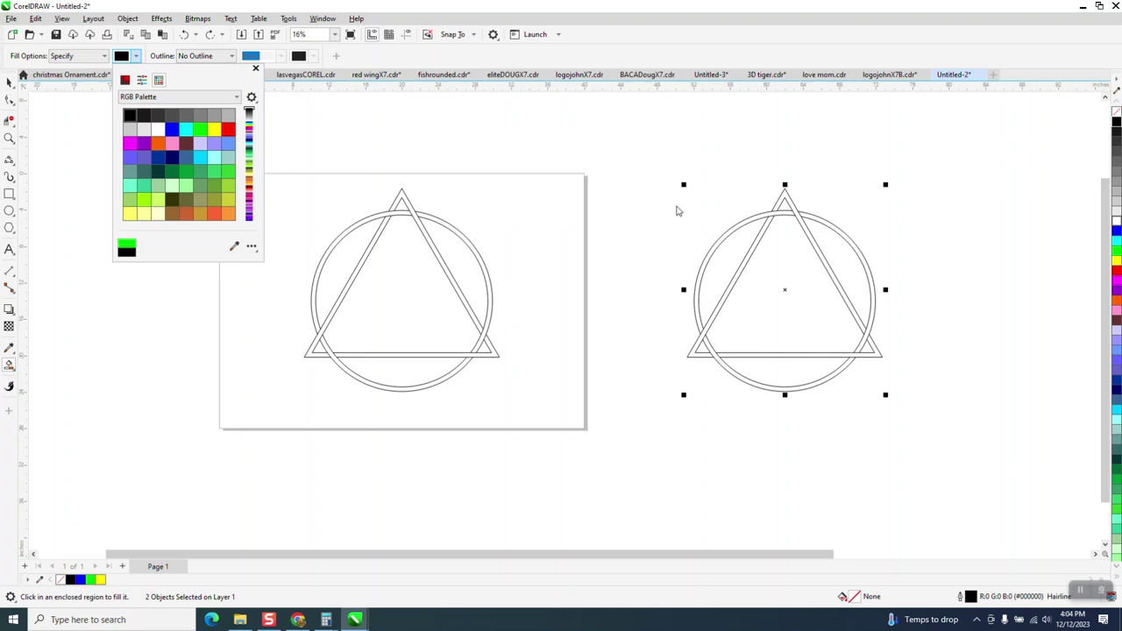
{"action": "left_click", "coordinate": [788, 215]}
Fill the circle's three arc bands and the triangle's three edge bands black.
{"action": "left_click", "coordinate": [788, 213]}
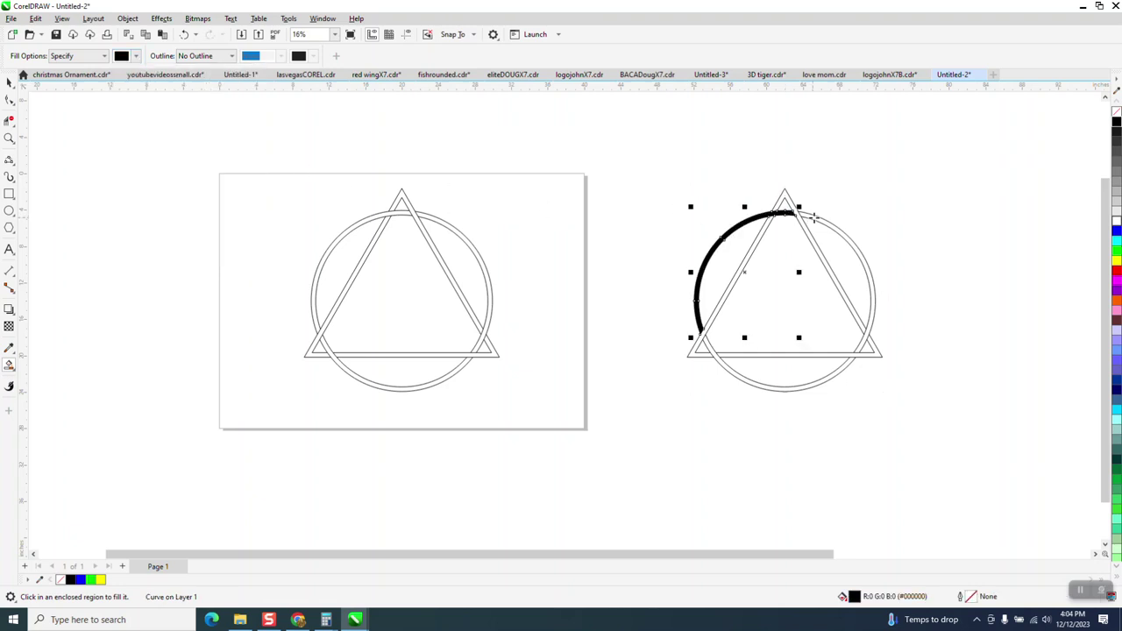
{"action": "left_click", "coordinate": [814, 217]}
{"action": "left_click", "coordinate": [835, 278]}
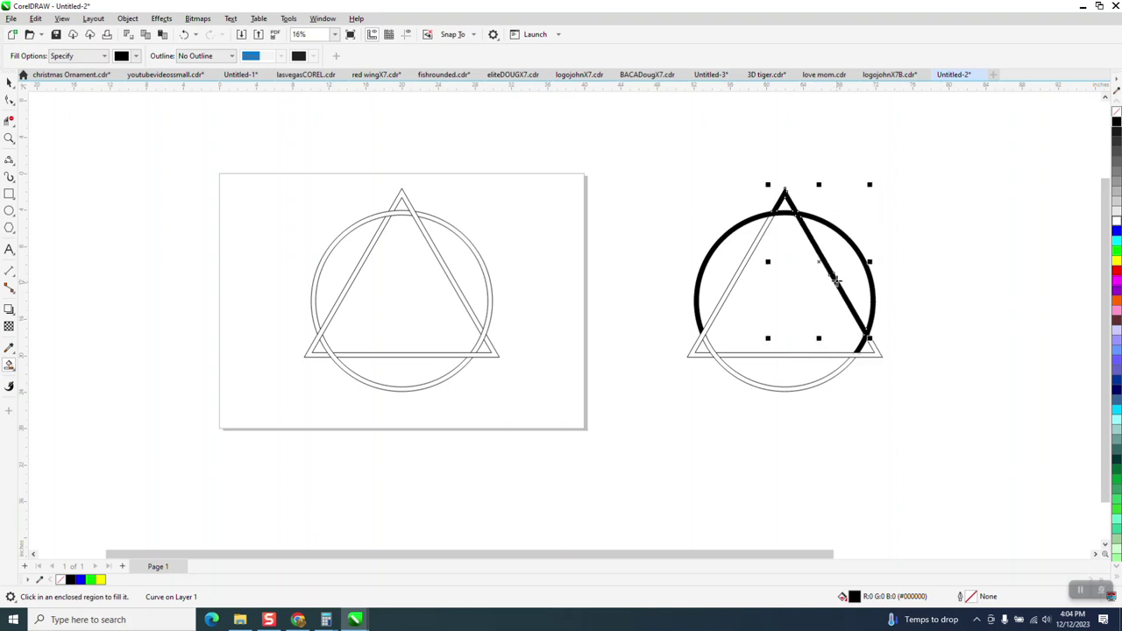
{"action": "left_click", "coordinate": [807, 354]}
{"action": "left_click", "coordinate": [807, 386]}
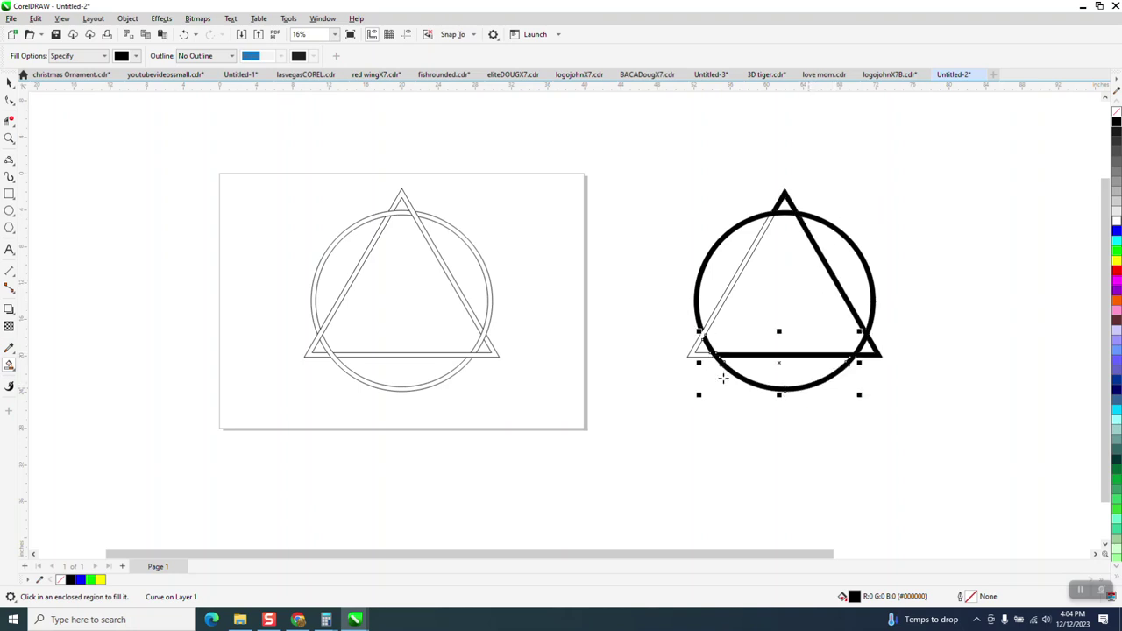
{"action": "left_click", "coordinate": [711, 320]}
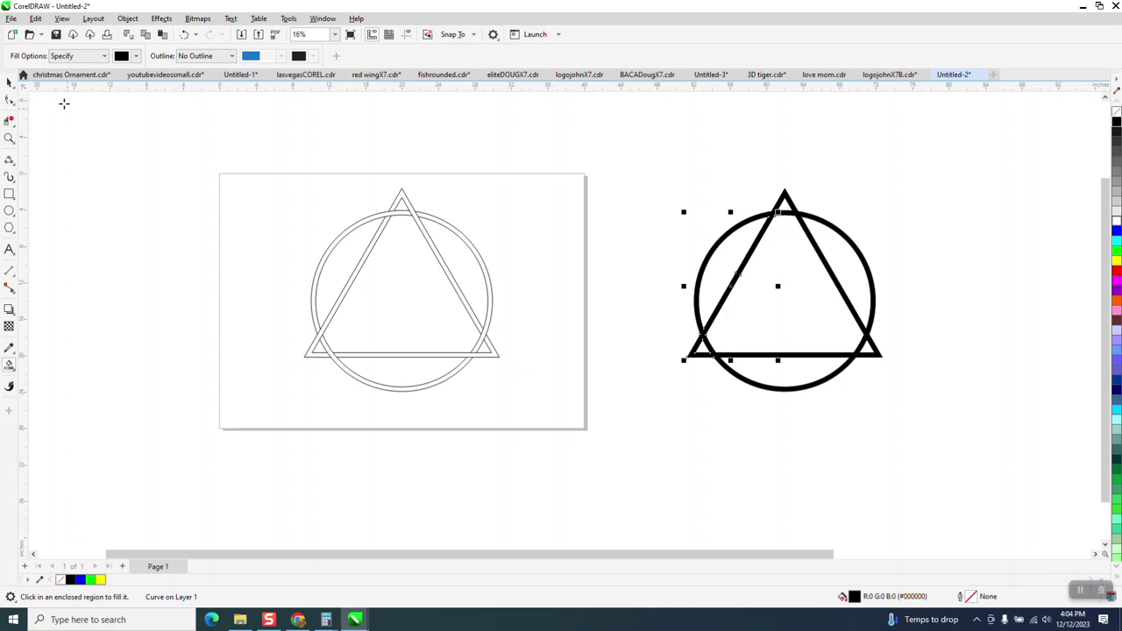
{"action": "left_click", "coordinate": [9, 82]}
{"action": "scroll", "coordinate": [195, 218], "scroll_direction": "down", "scroll_amount": 1}
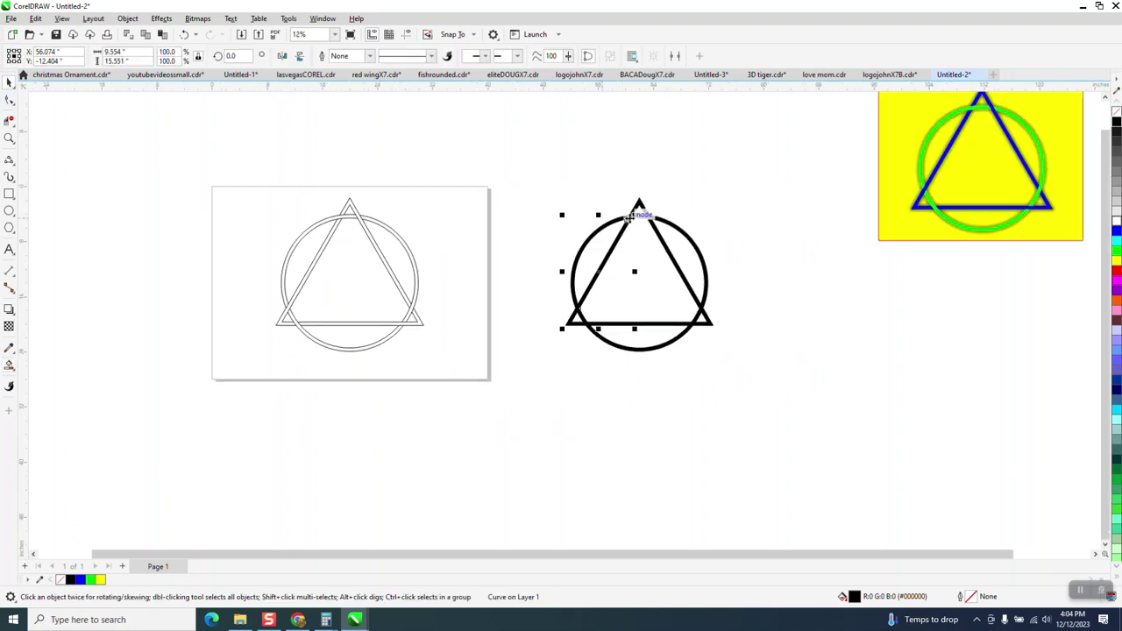
Move all six black-filled pieces down by the same distance, repeating with Ctrl+R.
{"action": "left_click_drag", "start_coordinate": [628, 216], "coordinate": [628, 361]}
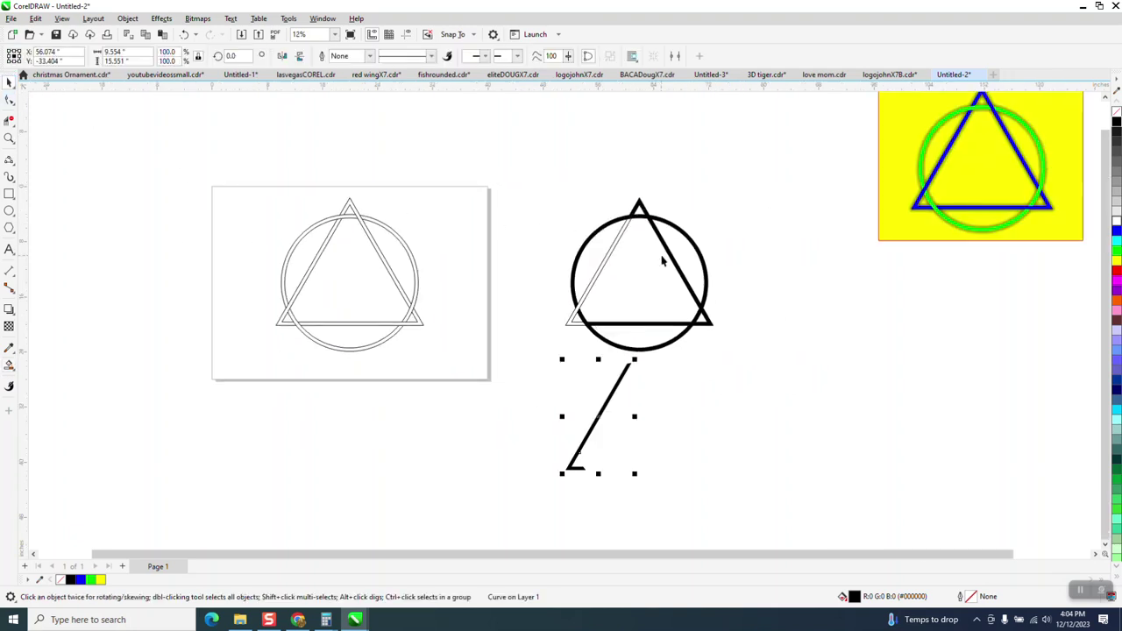
{"action": "left_click", "coordinate": [672, 254]}
{"action": "key", "text": "ctrl+r"}
{"action": "left_click", "coordinate": [696, 244]}
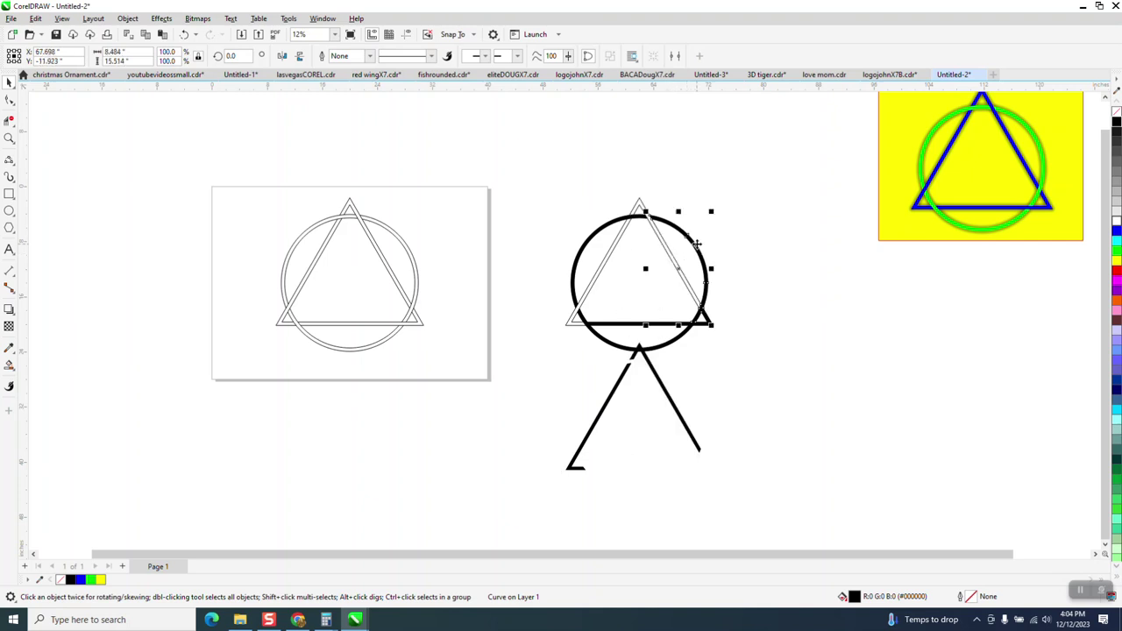
{"action": "key", "text": "ctrl+r"}
{"action": "left_click", "coordinate": [706, 322]}
{"action": "key", "text": "ctrl+r"}
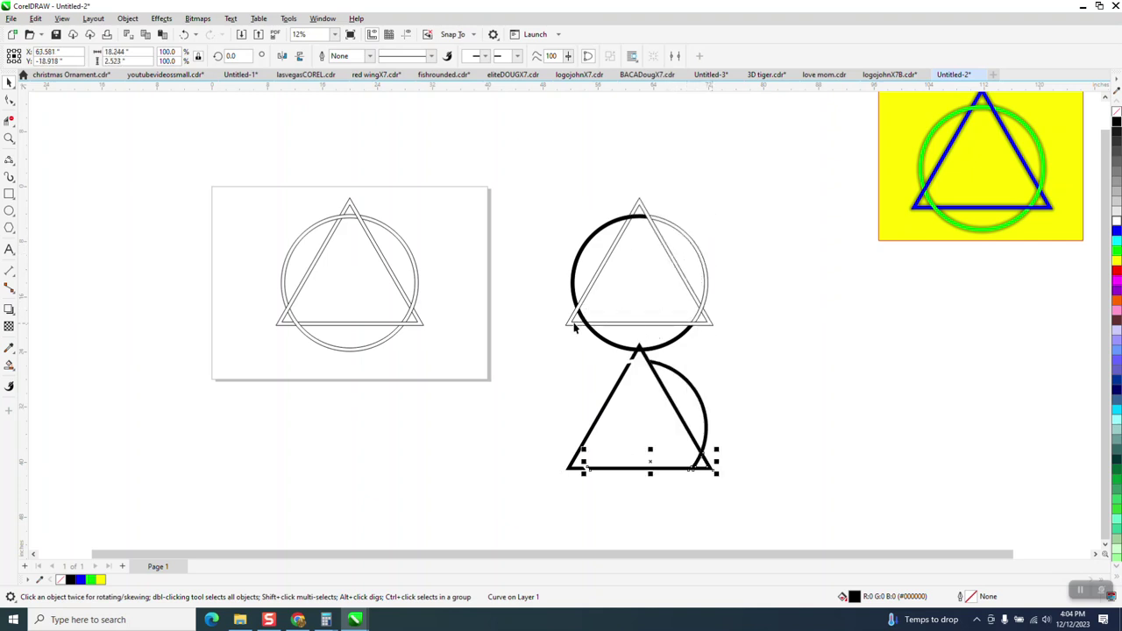
{"action": "left_click", "coordinate": [575, 282]}
{"action": "key", "text": "ctrl+r"}
{"action": "left_click", "coordinate": [611, 345]}
{"action": "key", "text": "ctrl+r"}
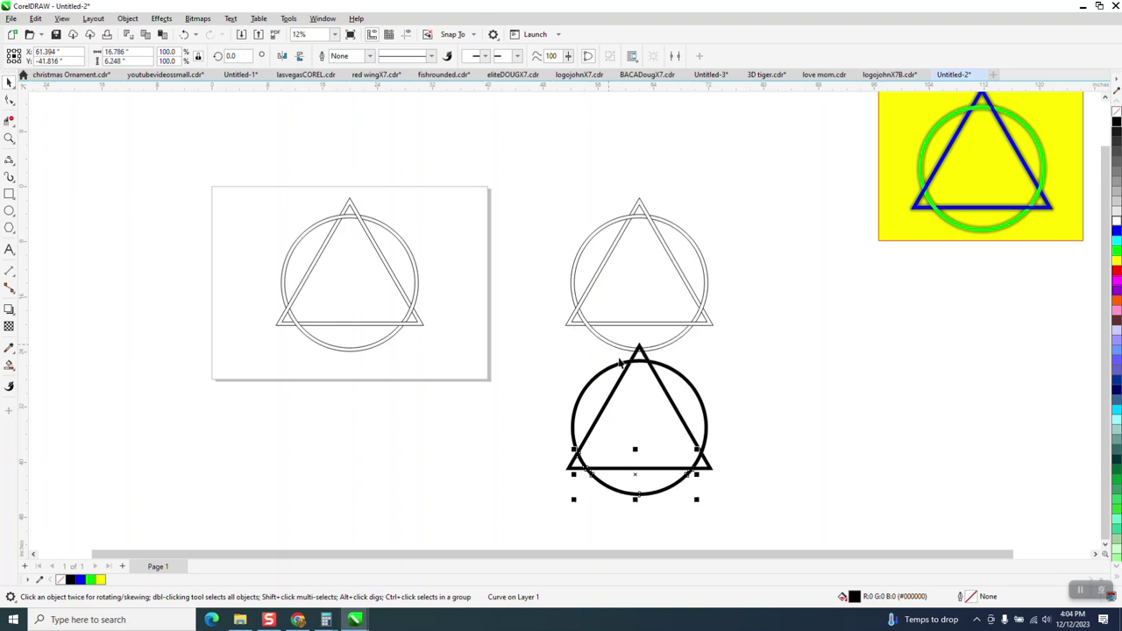
Delete the outlined copy and move the black circle-and-triangle up into its spot.
{"action": "left_click_drag", "start_coordinate": [540, 160], "coordinate": [731, 368]}
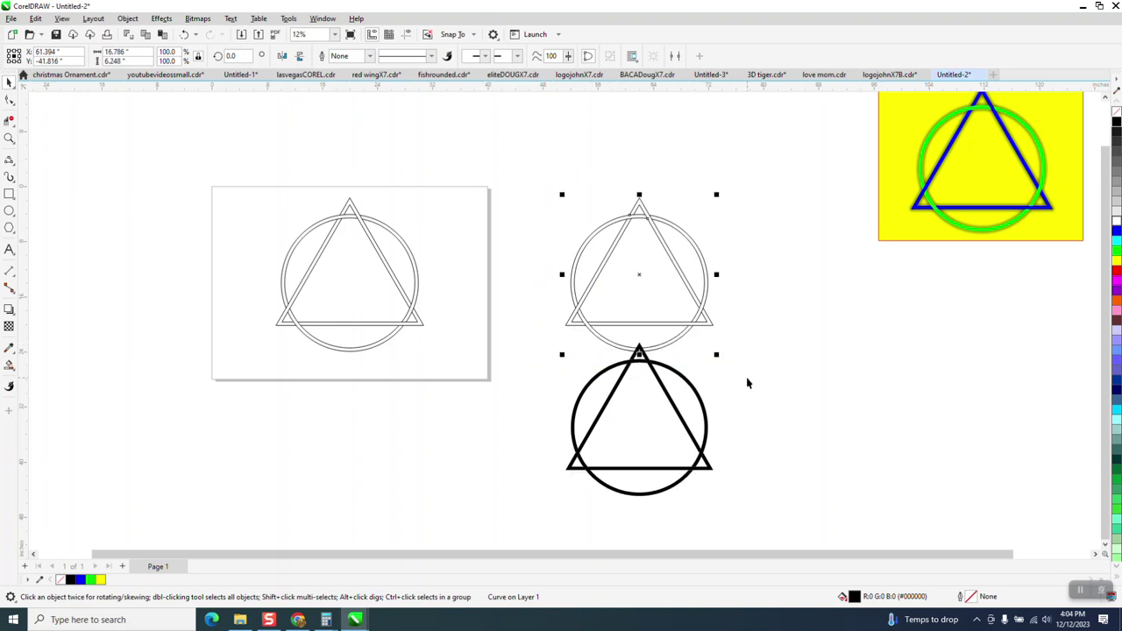
{"action": "key", "text": "Delete"}
{"action": "left_click_drag", "start_coordinate": [531, 317], "coordinate": [799, 519]}
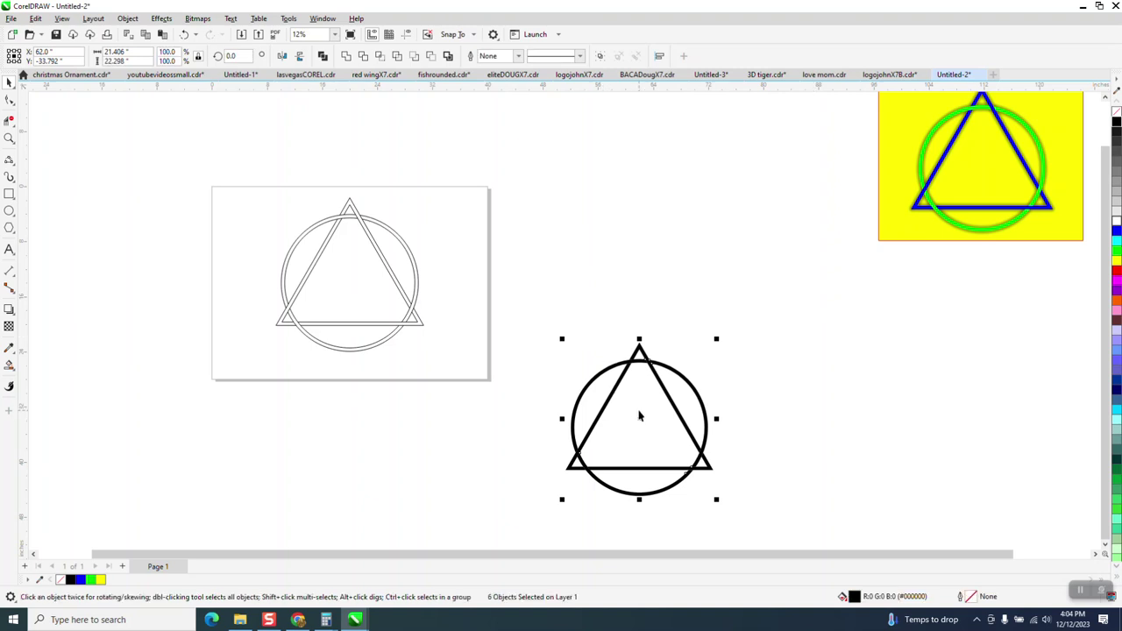
{"action": "left_click_drag", "start_coordinate": [639, 417], "coordinate": [639, 273]}
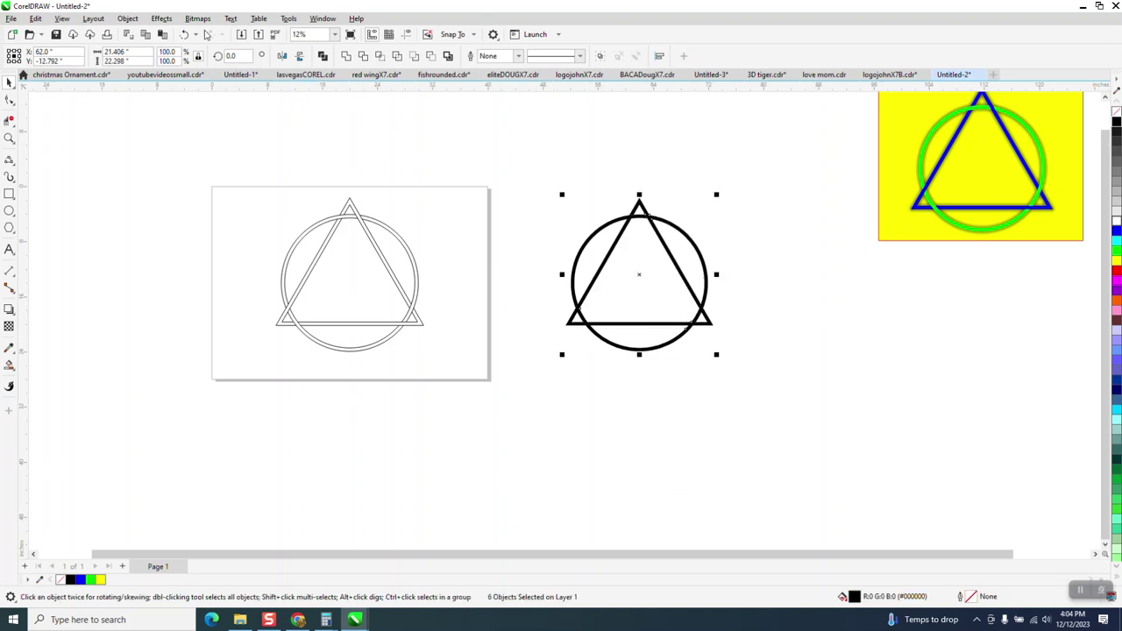
Apply a 77-pixel Gaussian Blur to the black circle-and-triangle and group its parts.
{"action": "left_click", "coordinate": [161, 19]}
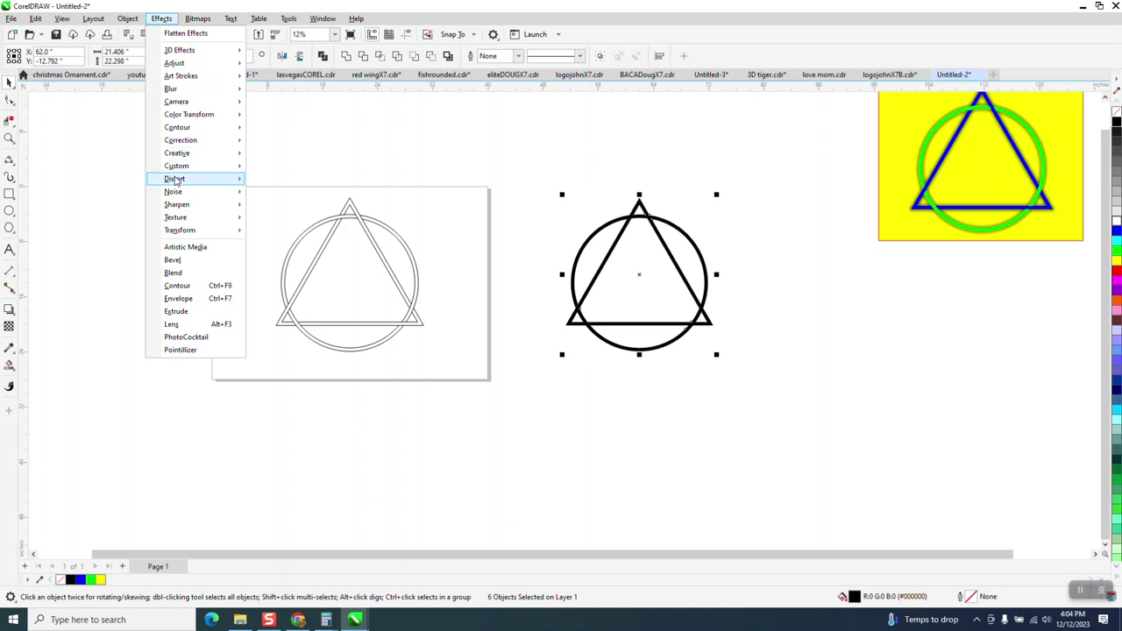
{"action": "mouse_move", "coordinate": [172, 88]}
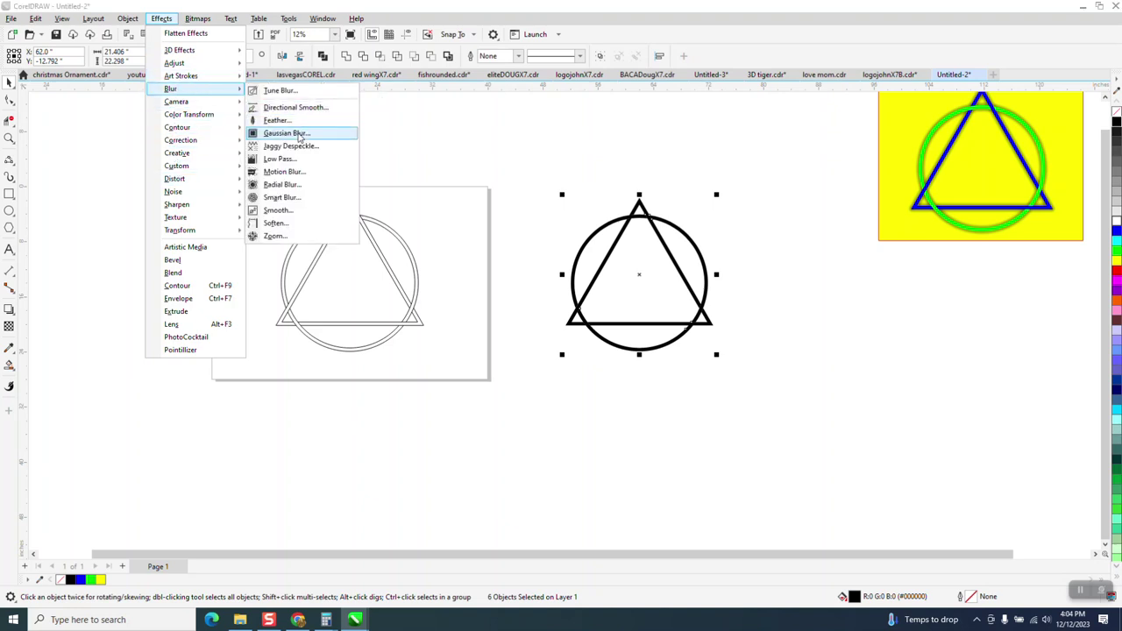
{"action": "left_click", "coordinate": [286, 133]}
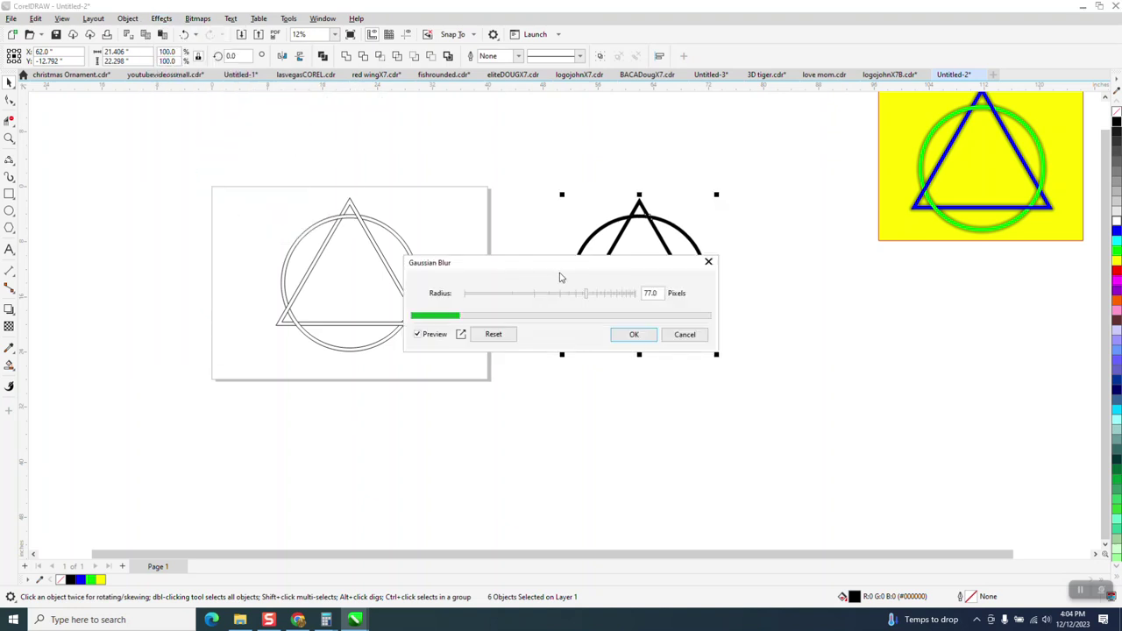
{"action": "left_click_drag", "start_coordinate": [643, 267], "coordinate": [836, 378]}
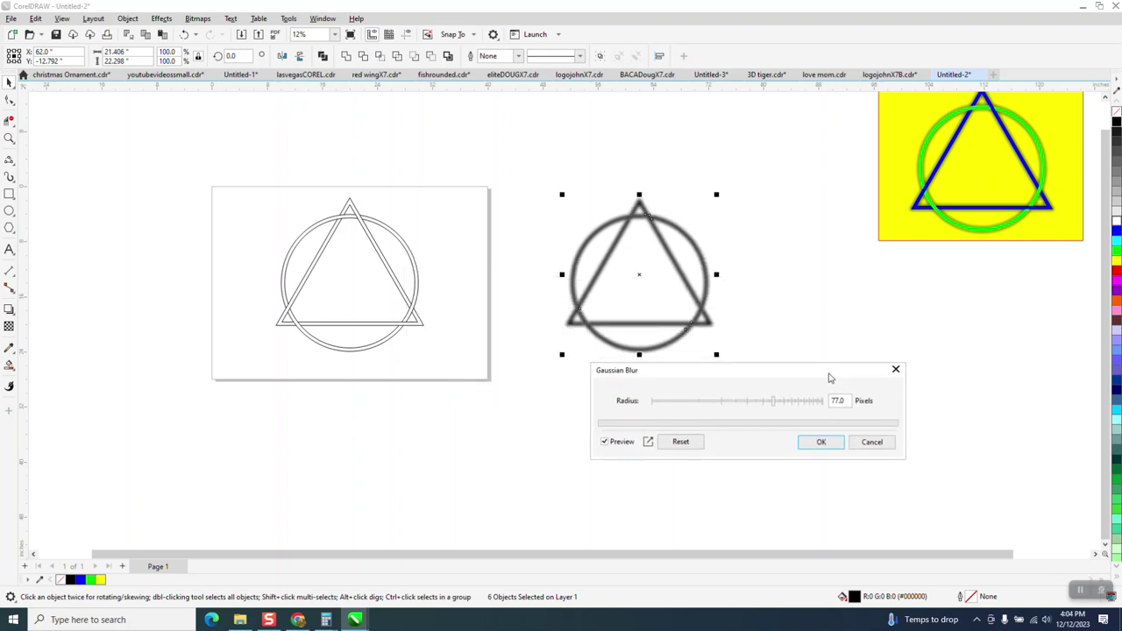
{"action": "left_click", "coordinate": [821, 443]}
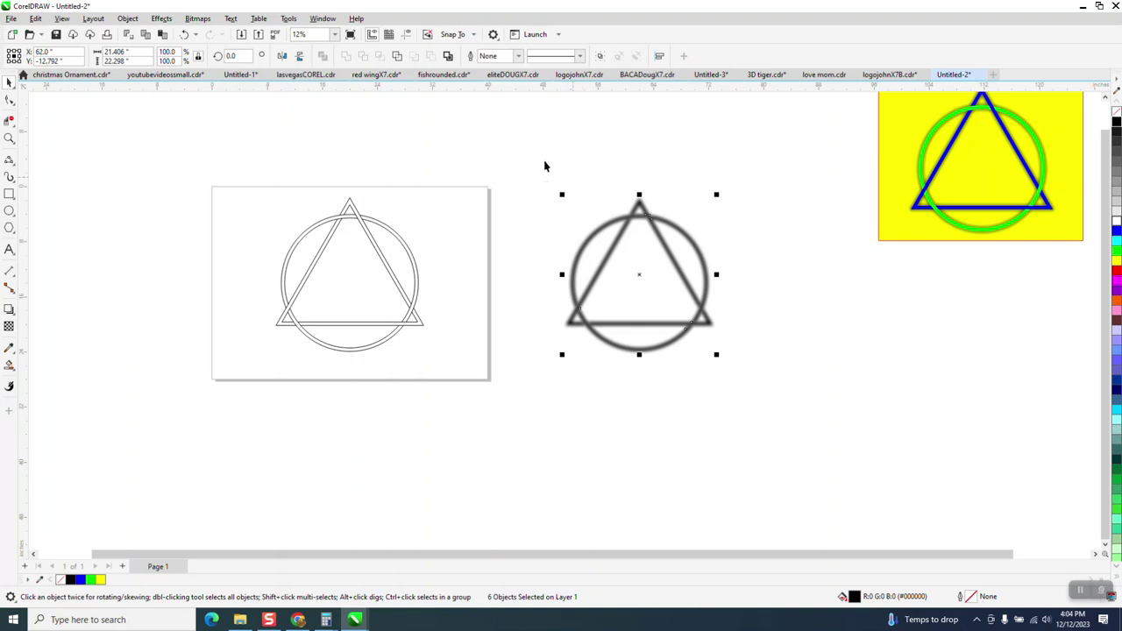
{"action": "left_click_drag", "start_coordinate": [524, 142], "coordinate": [855, 380]}
{"action": "key", "text": "ctrl+g"}
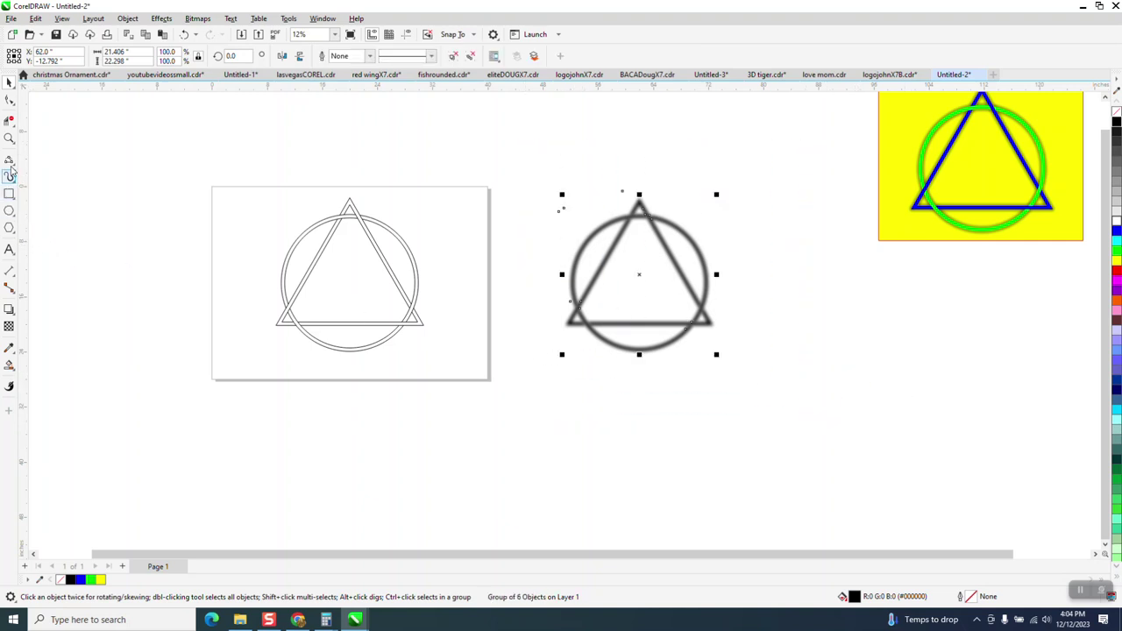
Fill the circle's right, bottom and upper-left arc segments red with Smart Fill.
{"action": "left_click", "coordinate": [9, 139]}
{"action": "left_click_drag", "start_coordinate": [213, 170], "coordinate": [893, 424]}
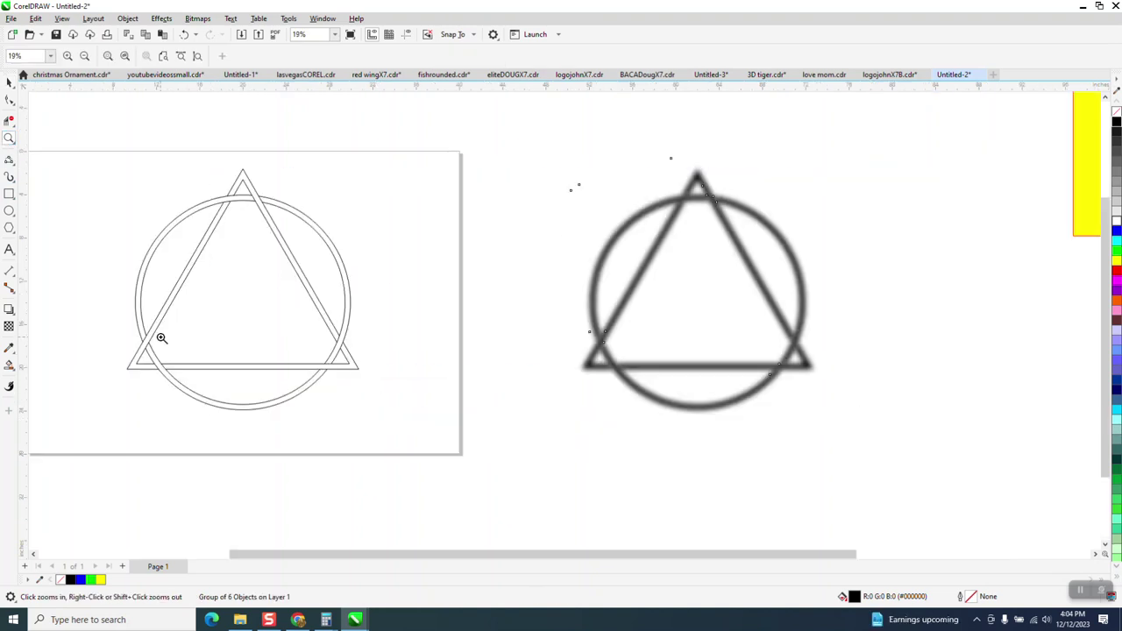
{"action": "left_click", "coordinate": [9, 364]}
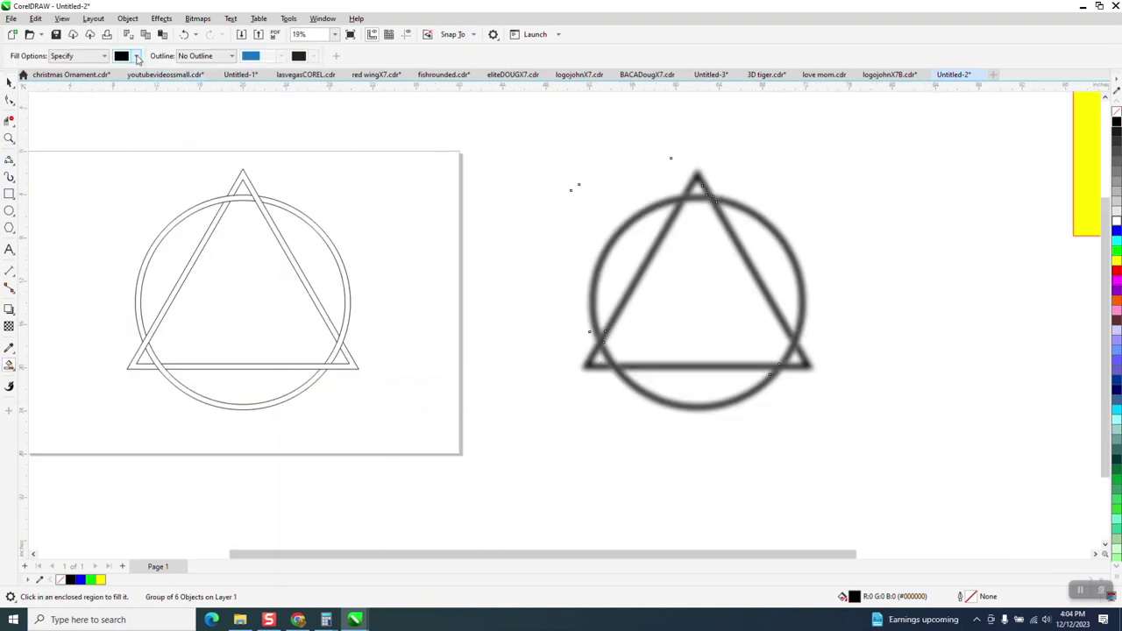
{"action": "left_click", "coordinate": [135, 56]}
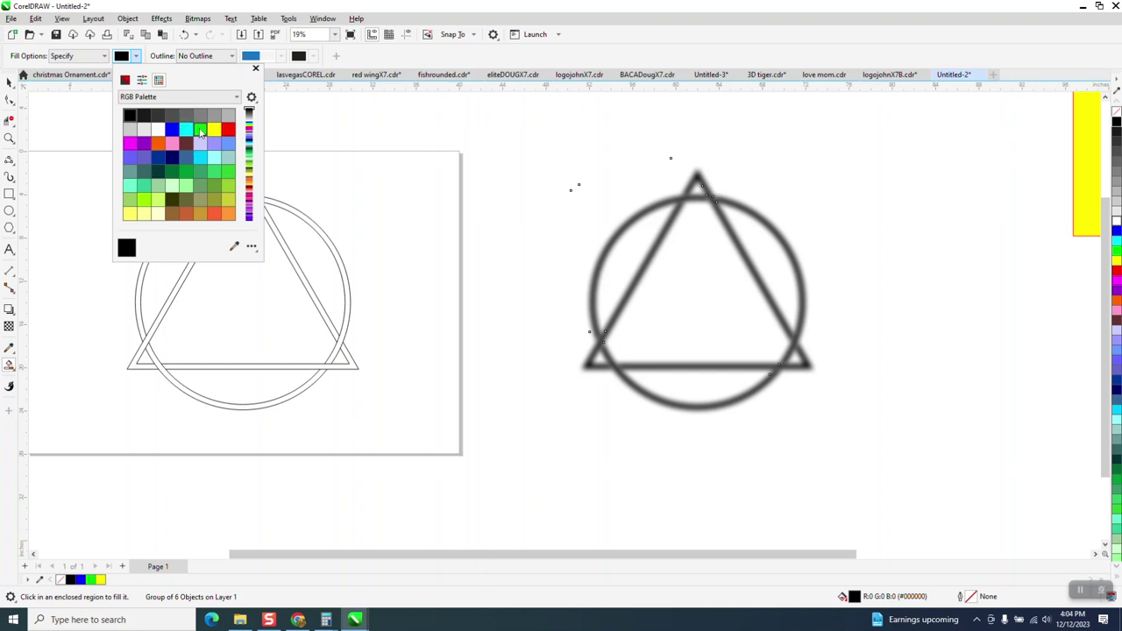
{"action": "left_click", "coordinate": [227, 129]}
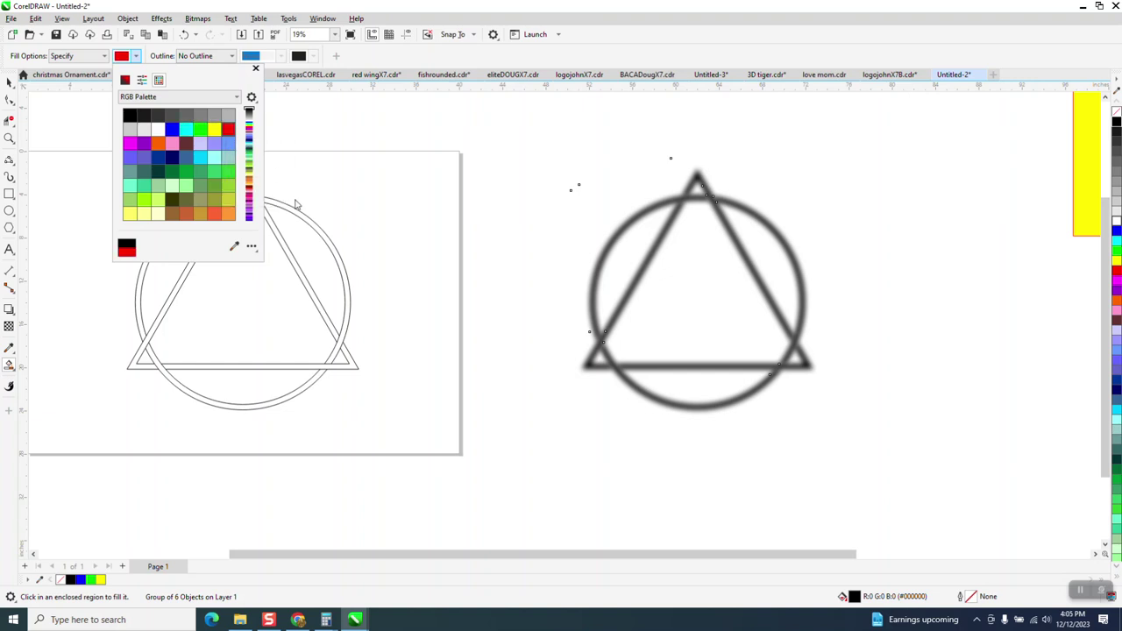
{"action": "left_click", "coordinate": [300, 215]}
{"action": "left_click", "coordinate": [314, 247]}
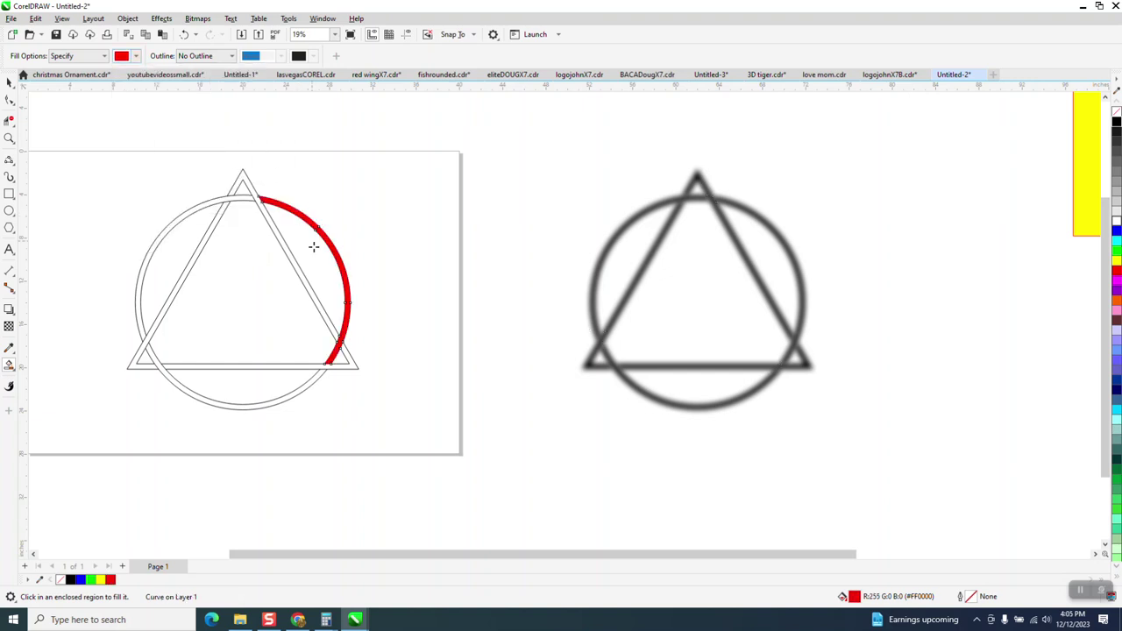
{"action": "left_click", "coordinate": [280, 401]}
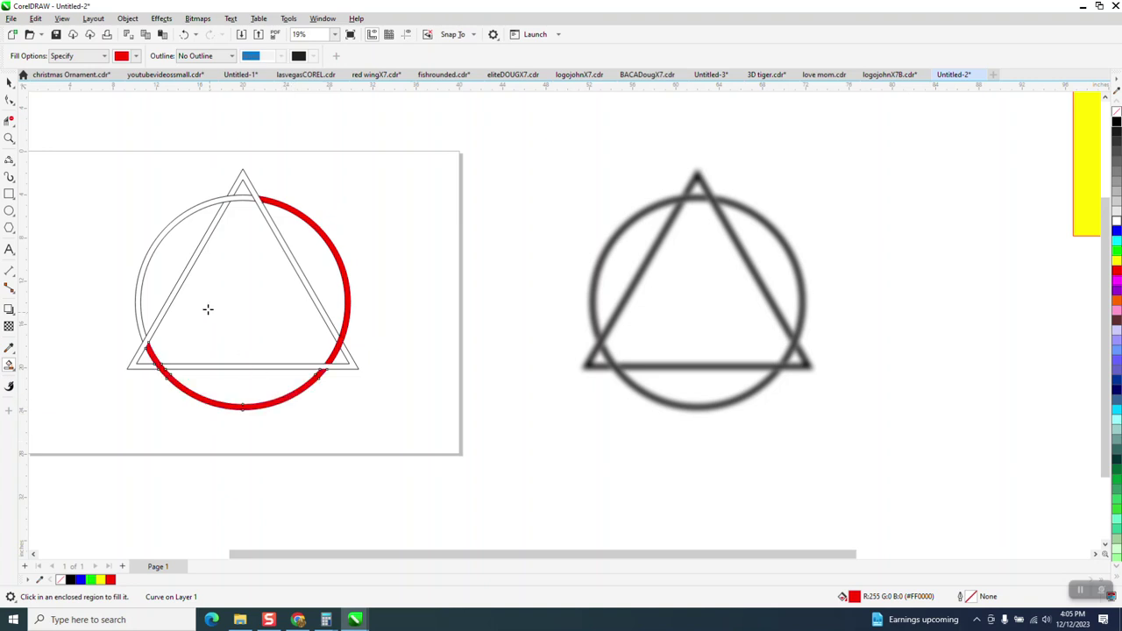
{"action": "left_click", "coordinate": [159, 240]}
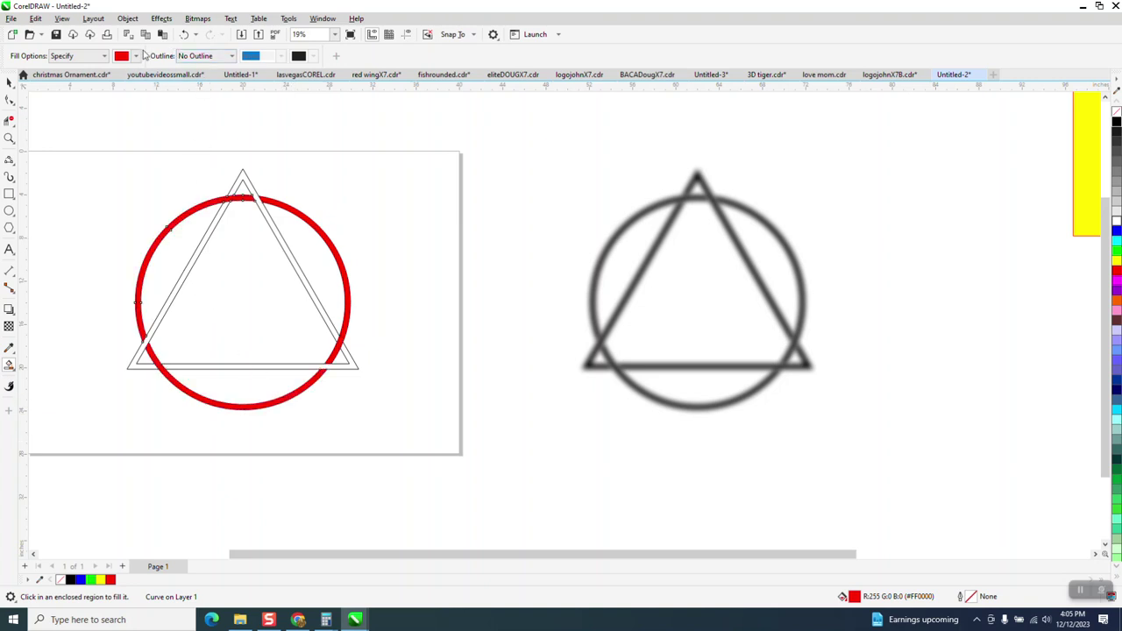
Switch the fill colour to yellow and fill the triangle's sides, undoing a stray fill.
{"action": "left_click", "coordinate": [136, 55]}
{"action": "left_click", "coordinate": [200, 129]}
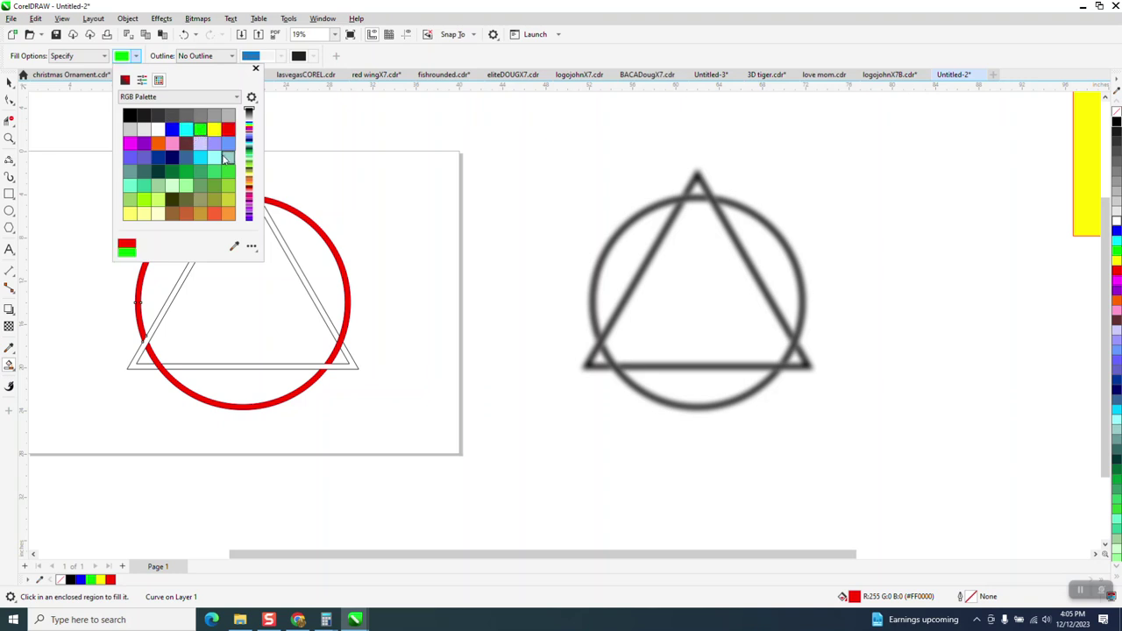
{"action": "left_click", "coordinate": [214, 129]}
{"action": "left_click", "coordinate": [269, 223]}
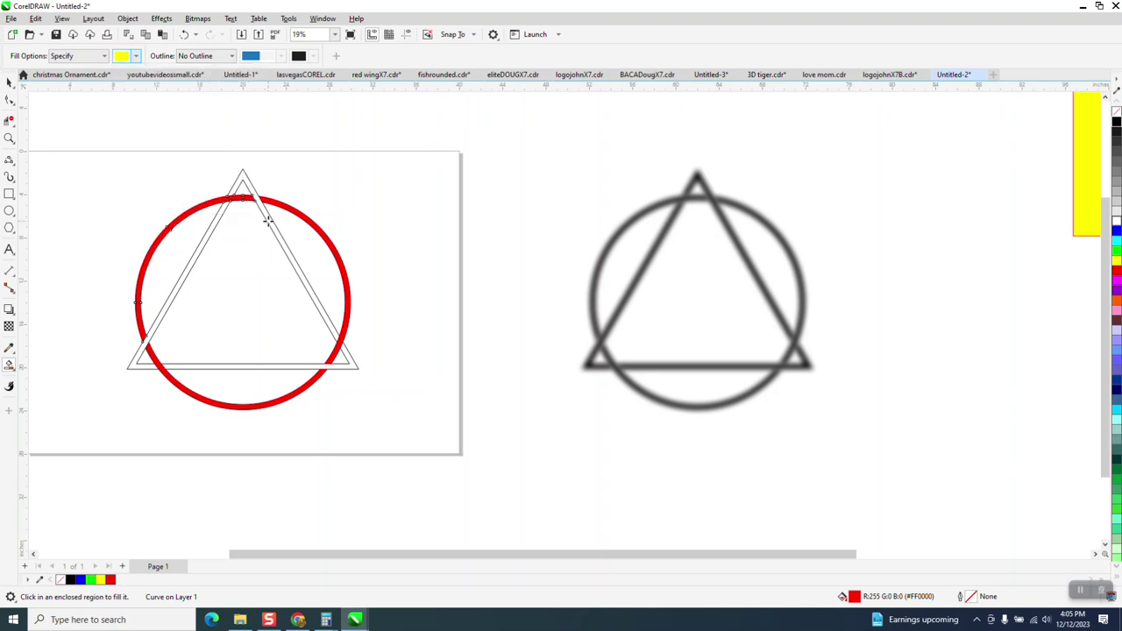
{"action": "left_click", "coordinate": [265, 219]}
{"action": "left_click", "coordinate": [211, 226]}
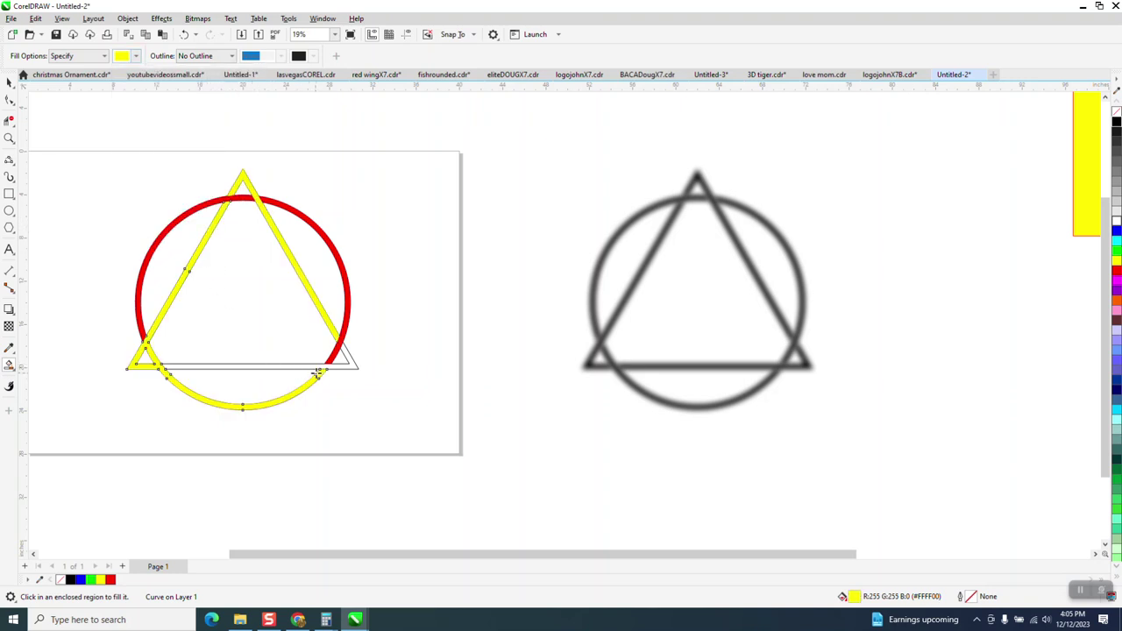
{"action": "left_click", "coordinate": [184, 34]}
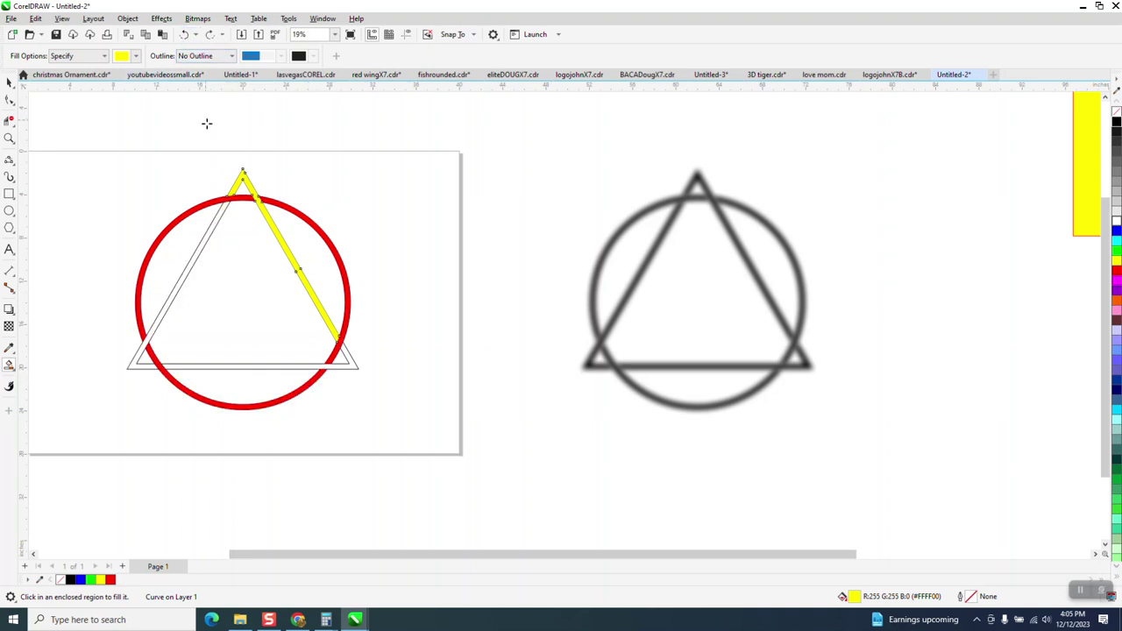
{"action": "left_click", "coordinate": [157, 320]}
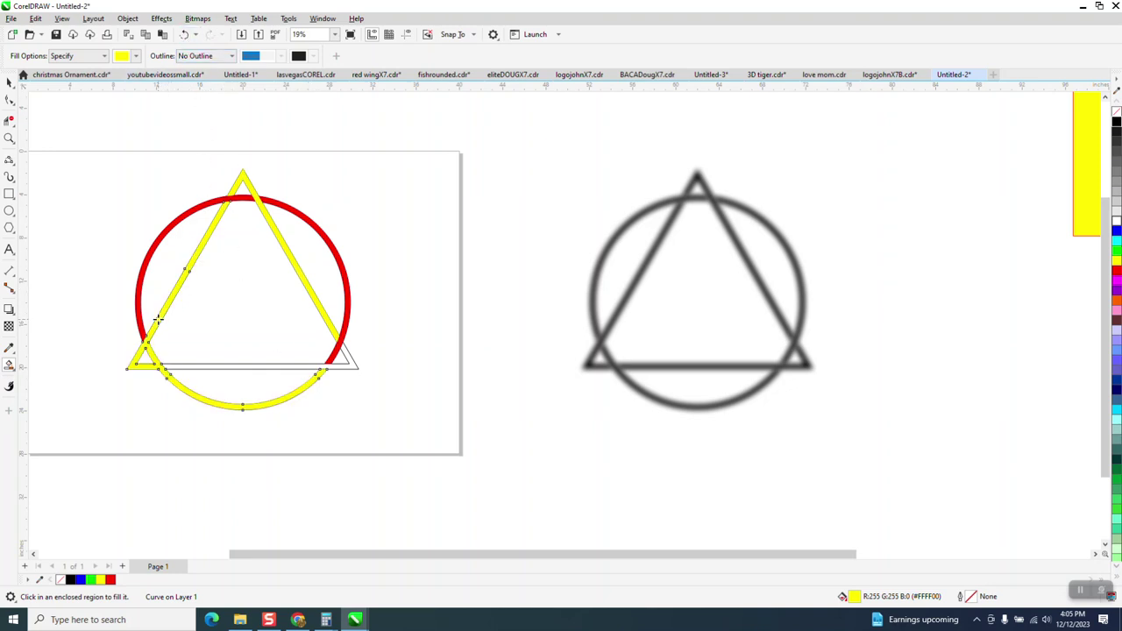
{"action": "left_click", "coordinate": [184, 34]}
Fill the triangle's base and left side yellow to complete the interlock.
{"action": "left_click", "coordinate": [8, 138]}
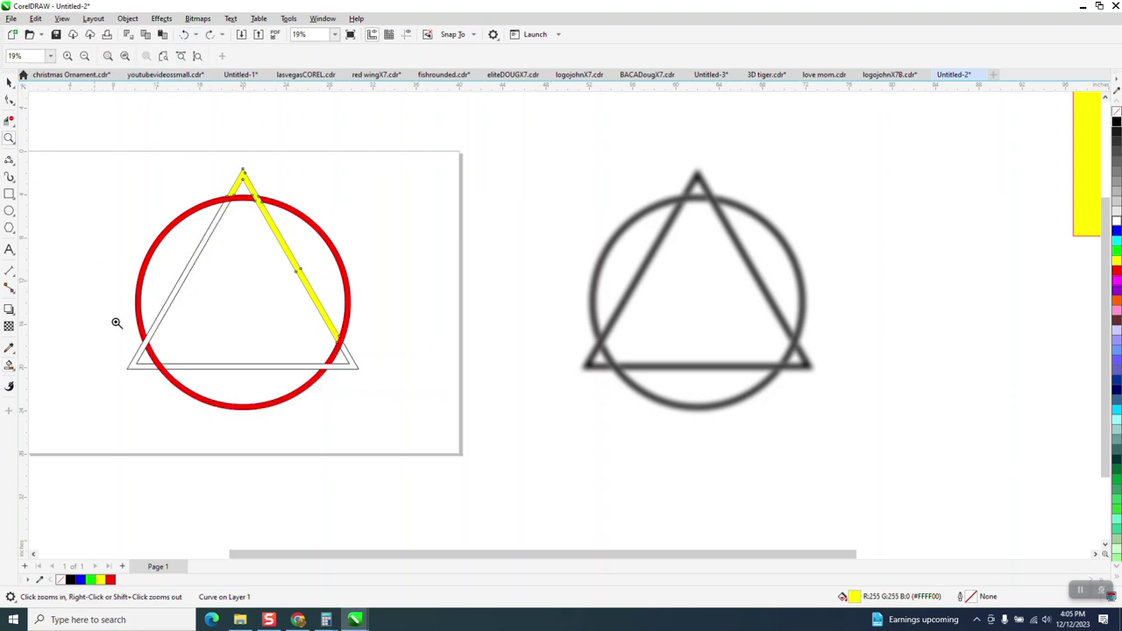
{"action": "left_click_drag", "start_coordinate": [114, 321], "coordinate": [223, 388]}
{"action": "right_click", "coordinate": [35, 163]}
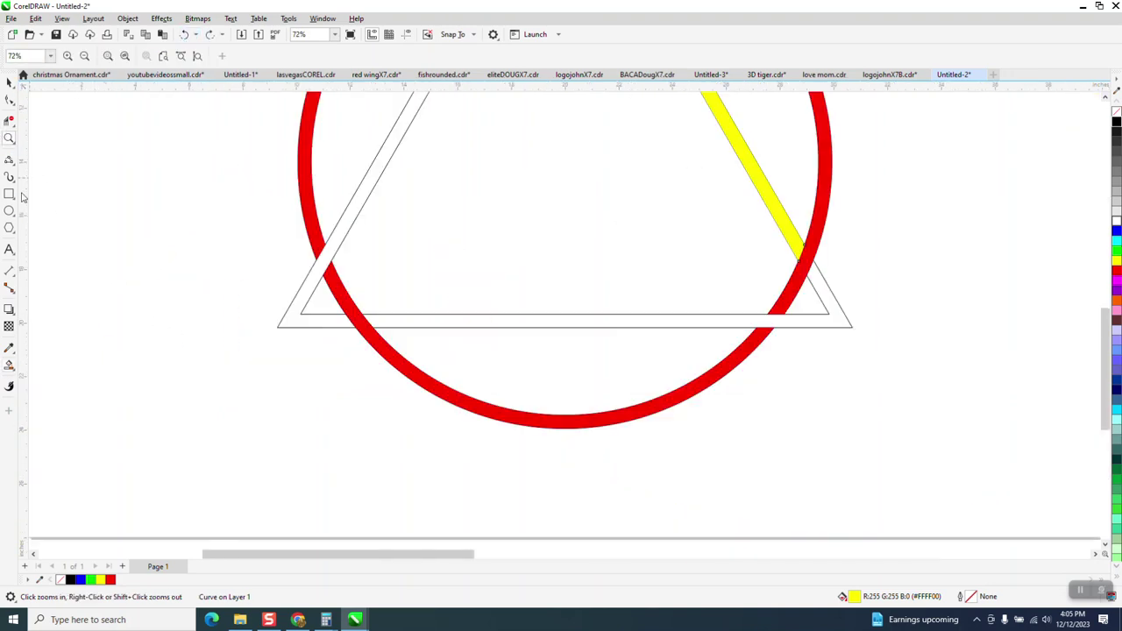
{"action": "left_click", "coordinate": [9, 363]}
{"action": "left_click", "coordinate": [428, 322]}
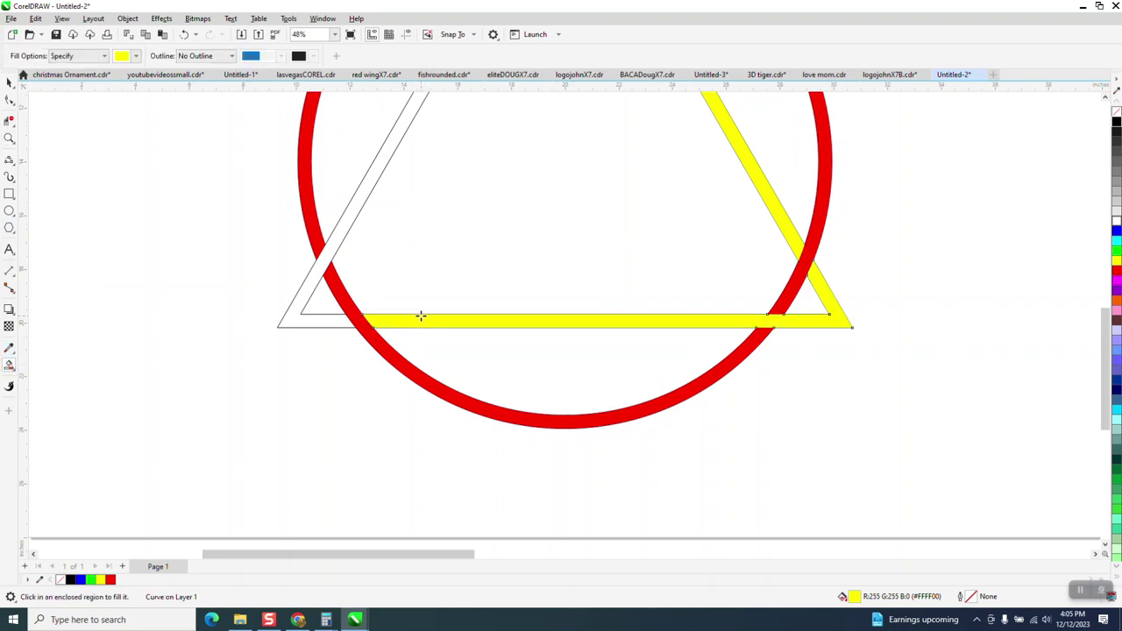
{"action": "left_click", "coordinate": [333, 319]}
{"action": "scroll", "coordinate": [181, 325], "scroll_direction": "down", "scroll_amount": 4}
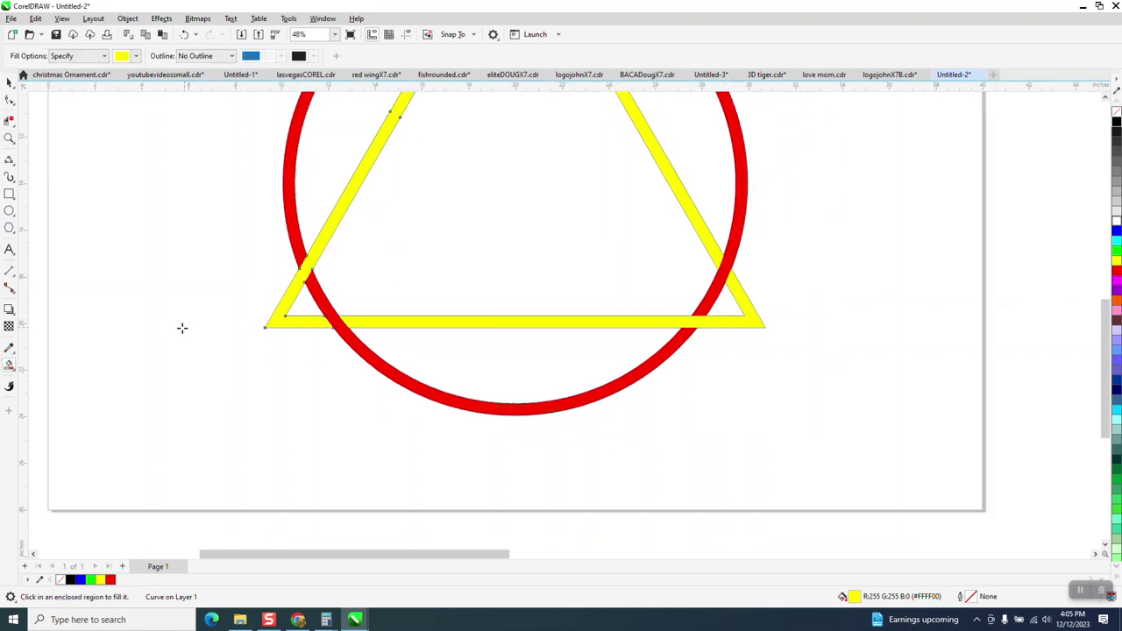
{"action": "scroll", "coordinate": [400, 349], "scroll_direction": "down", "scroll_amount": 1}
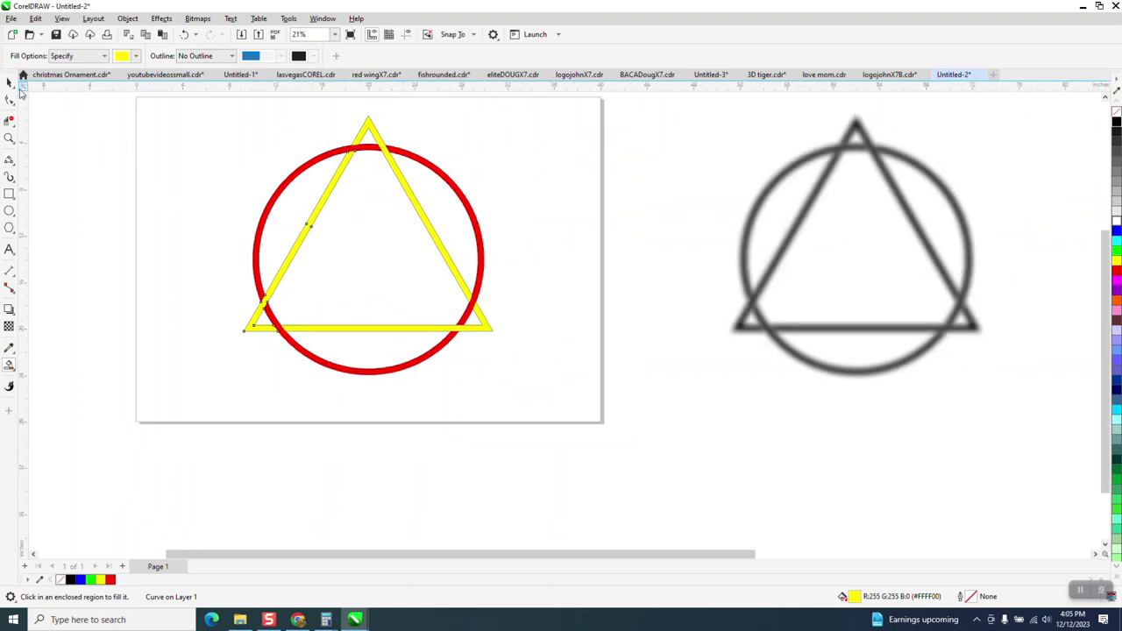
{"action": "left_click", "coordinate": [10, 82]}
Remove the outlines from the red and yellow pieces and group them together.
{"action": "left_click_drag", "start_coordinate": [228, 118], "coordinate": [599, 421]}
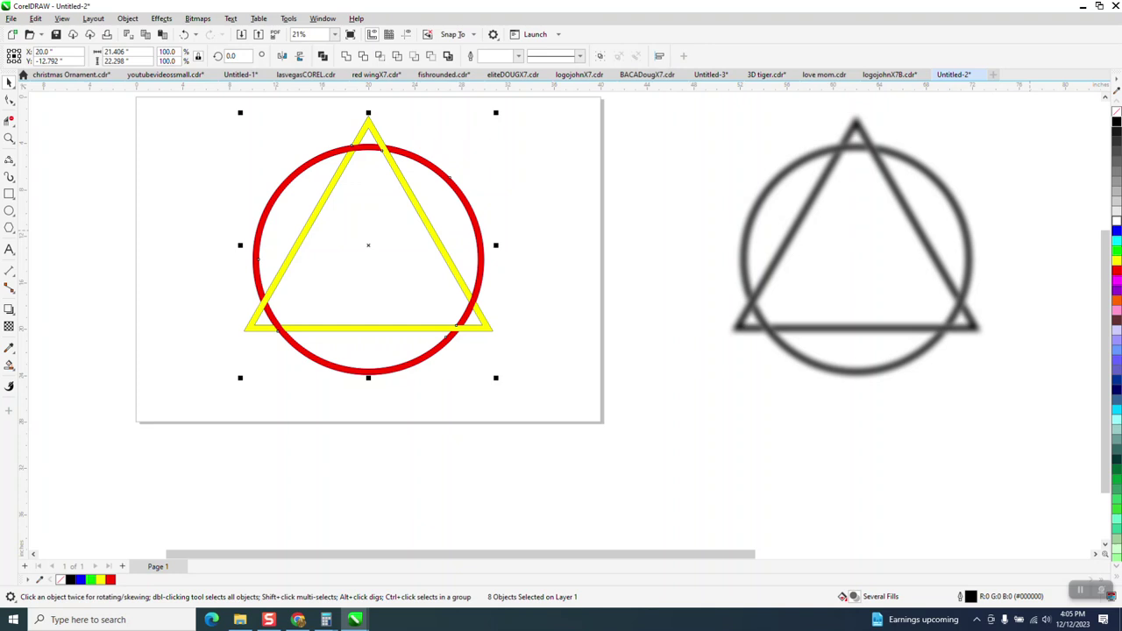
{"action": "right_click", "coordinate": [1118, 114]}
{"action": "scroll", "coordinate": [595, 313], "scroll_direction": "down", "scroll_amount": 1}
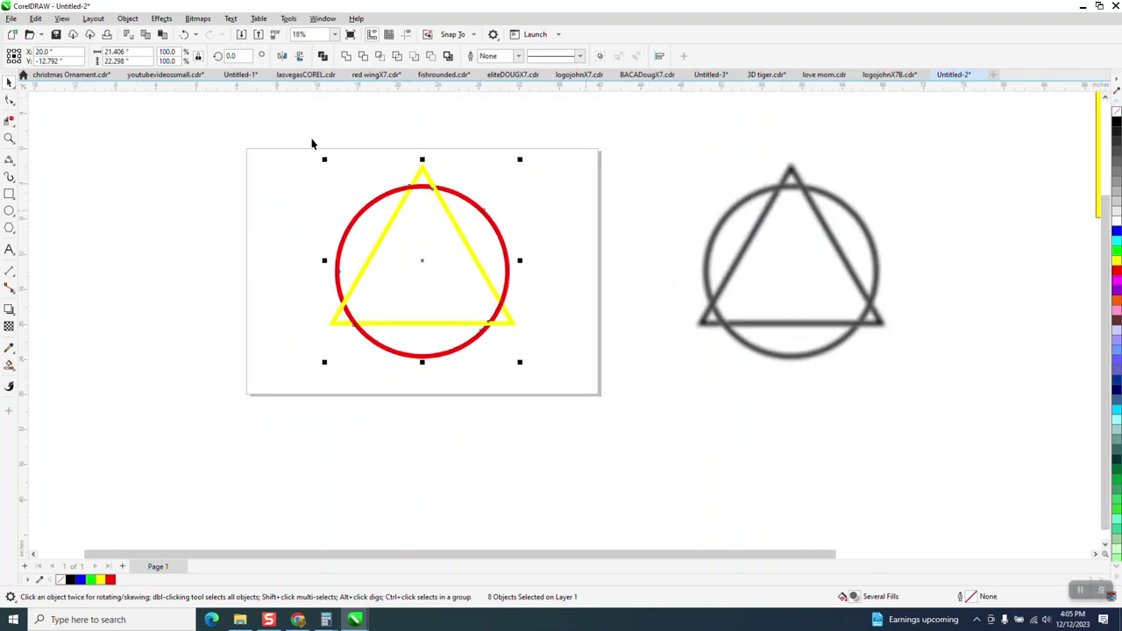
{"action": "left_click_drag", "start_coordinate": [302, 113], "coordinate": [564, 407]}
{"action": "key", "text": "ctrl+g"}
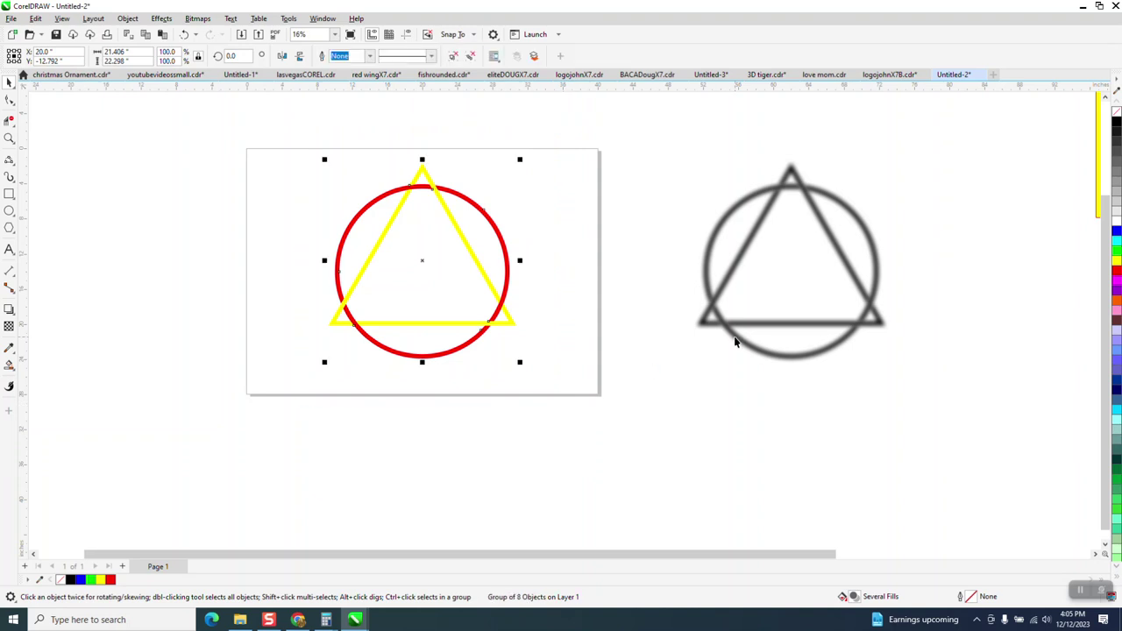
Look through the stacking order options, then select the blurred grey shadow group.
{"action": "left_click", "coordinate": [134, 22]}
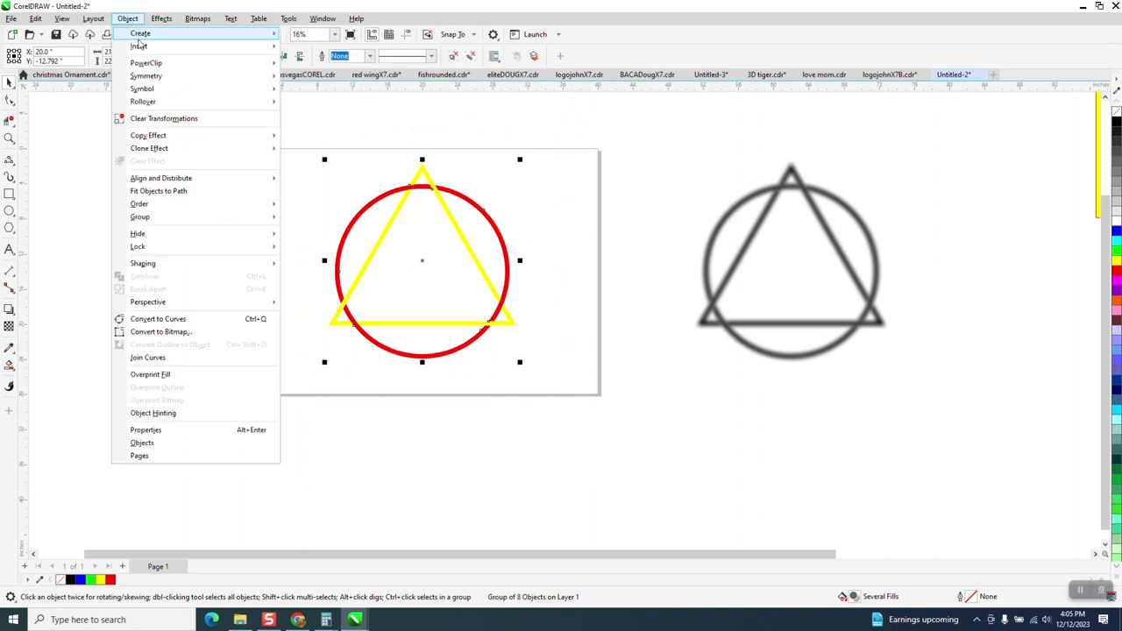
{"action": "mouse_move", "coordinate": [145, 203]}
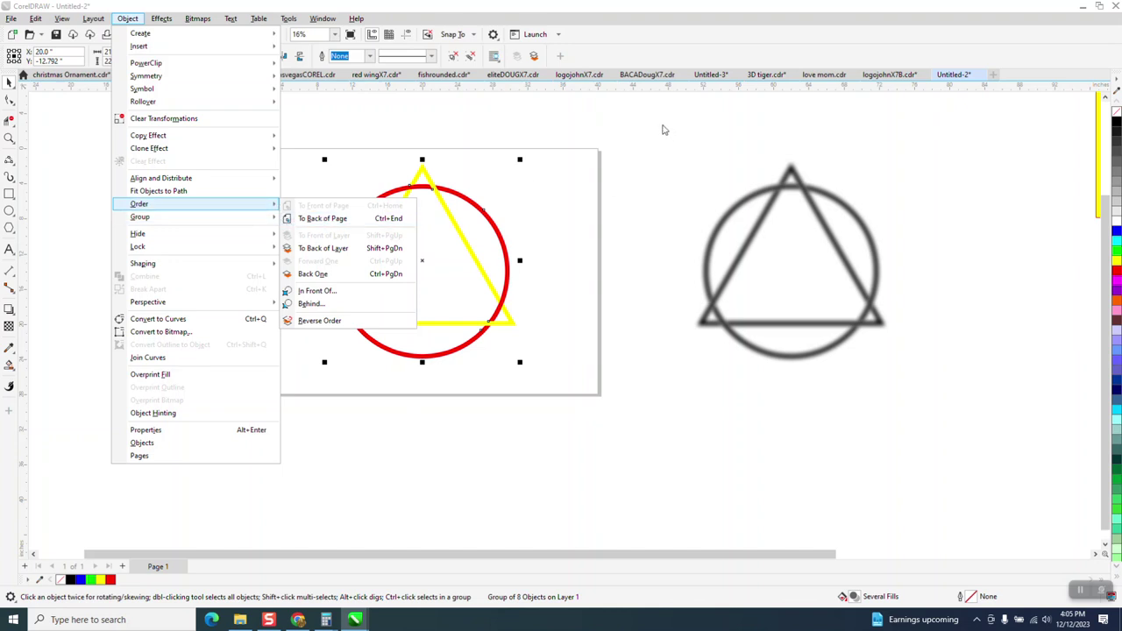
{"action": "left_click_drag", "start_coordinate": [663, 130], "coordinate": [956, 395]}
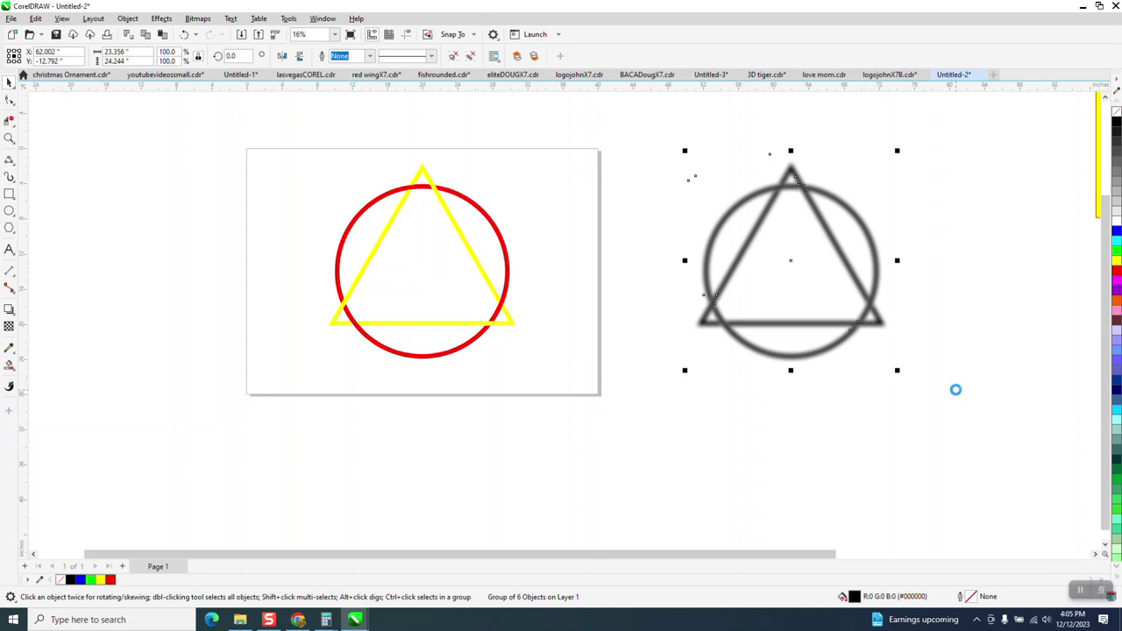
Nudge the blurred shadow group left until it sits behind the artwork, then zoom to check alignment.
{"action": "key", "text": "Left"}
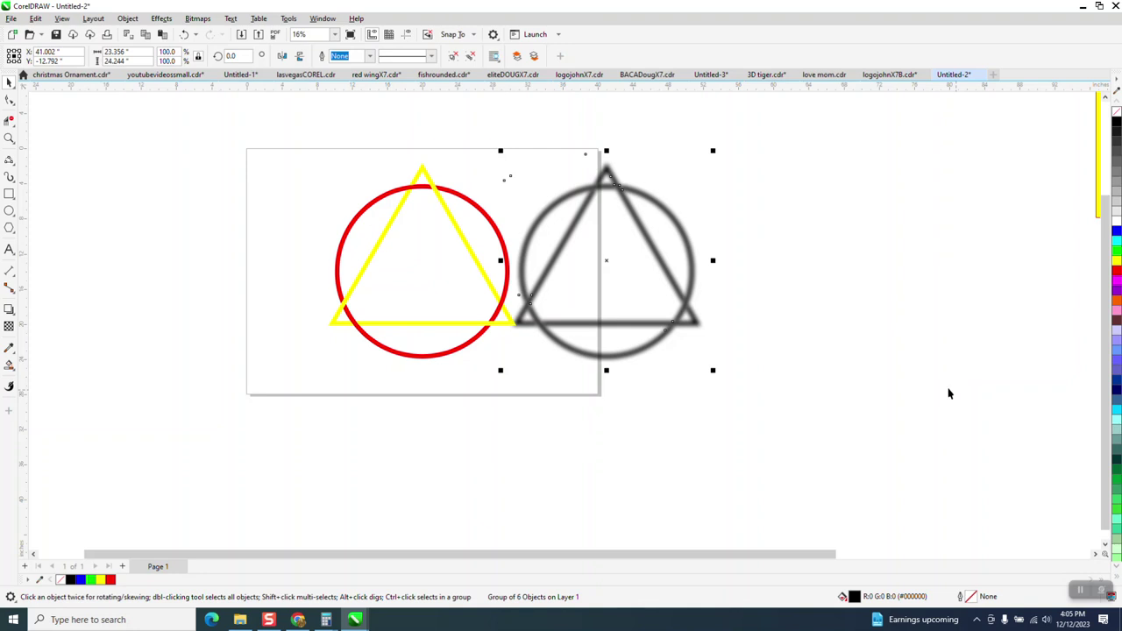
{"action": "key", "text": "Left"}
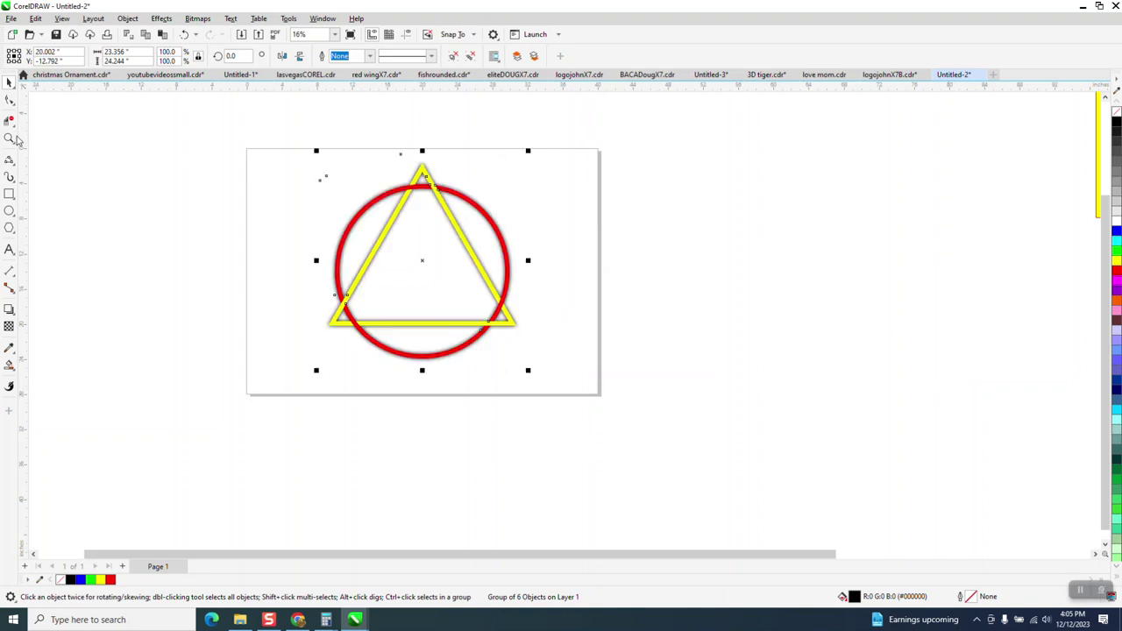
{"action": "left_click", "coordinate": [10, 138]}
{"action": "left_click_drag", "start_coordinate": [363, 157], "coordinate": [550, 265]}
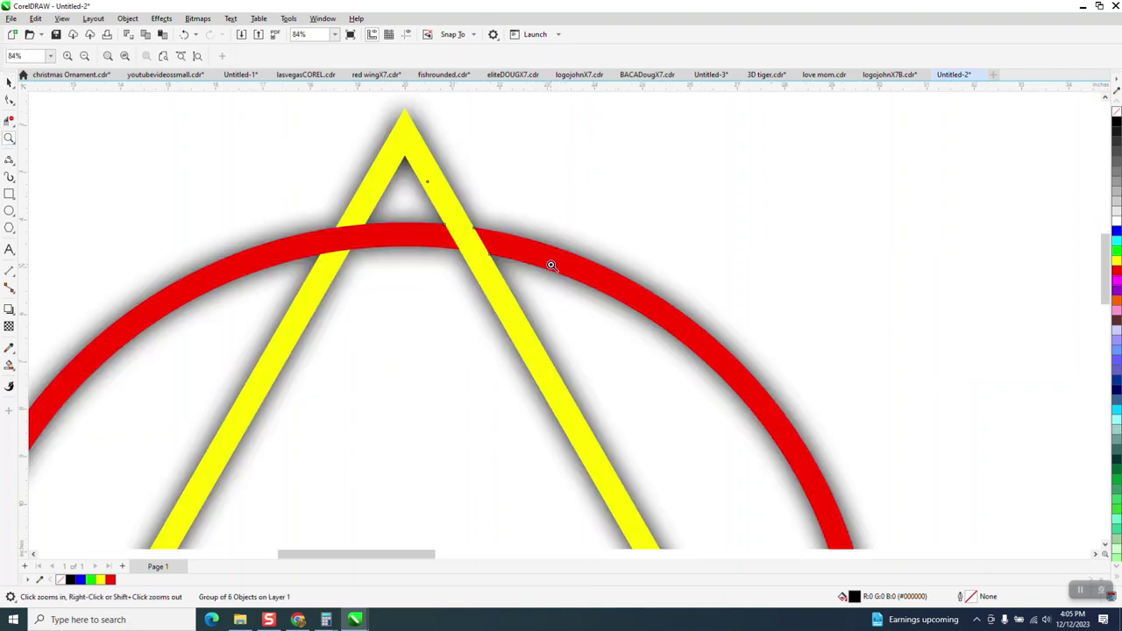
{"action": "right_click", "coordinate": [434, 130]}
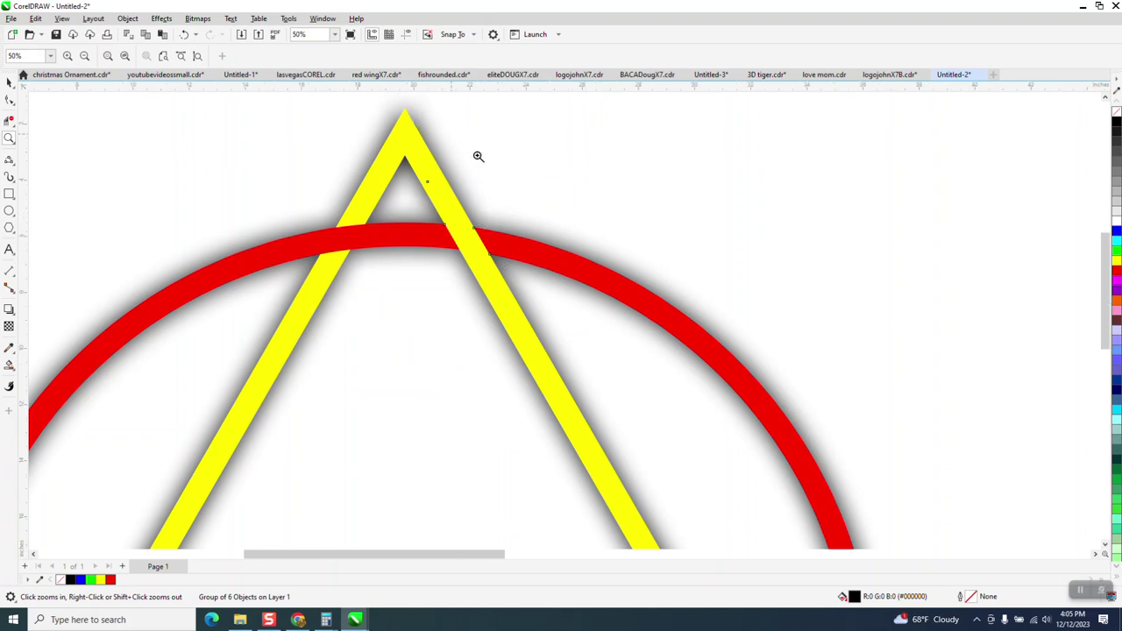
{"action": "right_click", "coordinate": [526, 190]}
{"action": "right_click", "coordinate": [544, 204]}
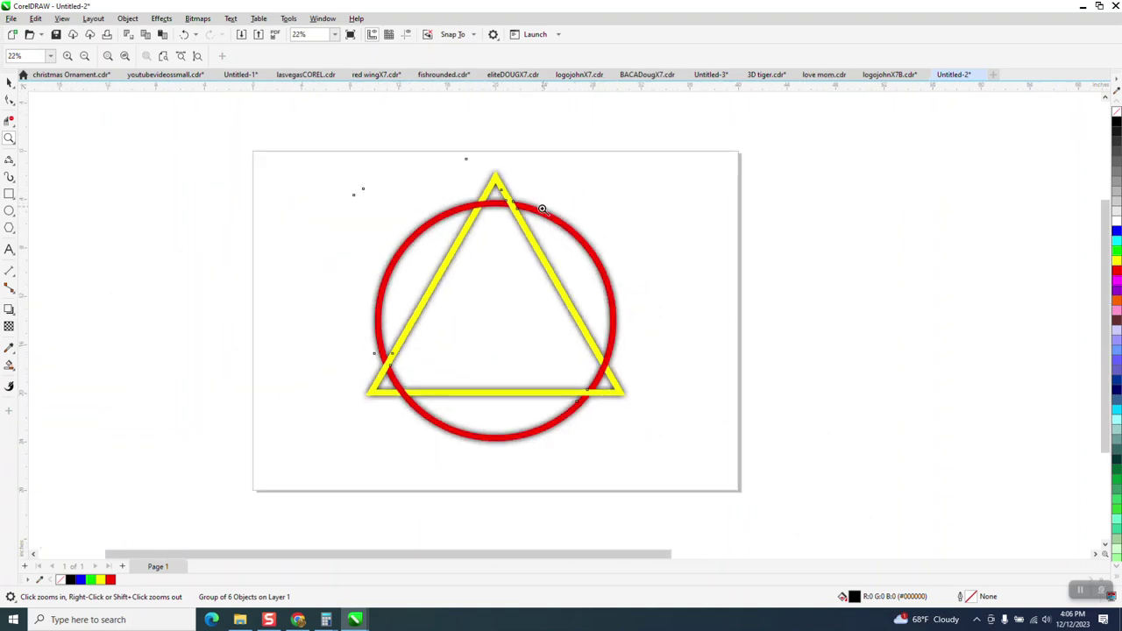
Draw a rectangle around the artwork, fill it cyan, and send it to the back of the page.
{"action": "left_click", "coordinate": [9, 194]}
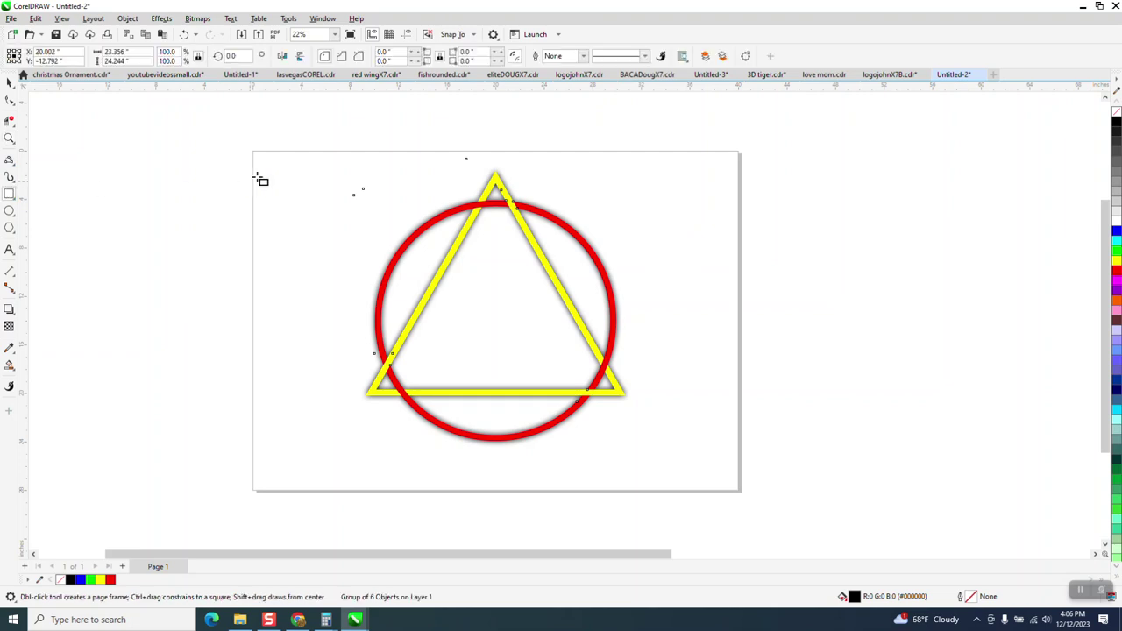
{"action": "left_click_drag", "start_coordinate": [312, 156], "coordinate": [699, 469]}
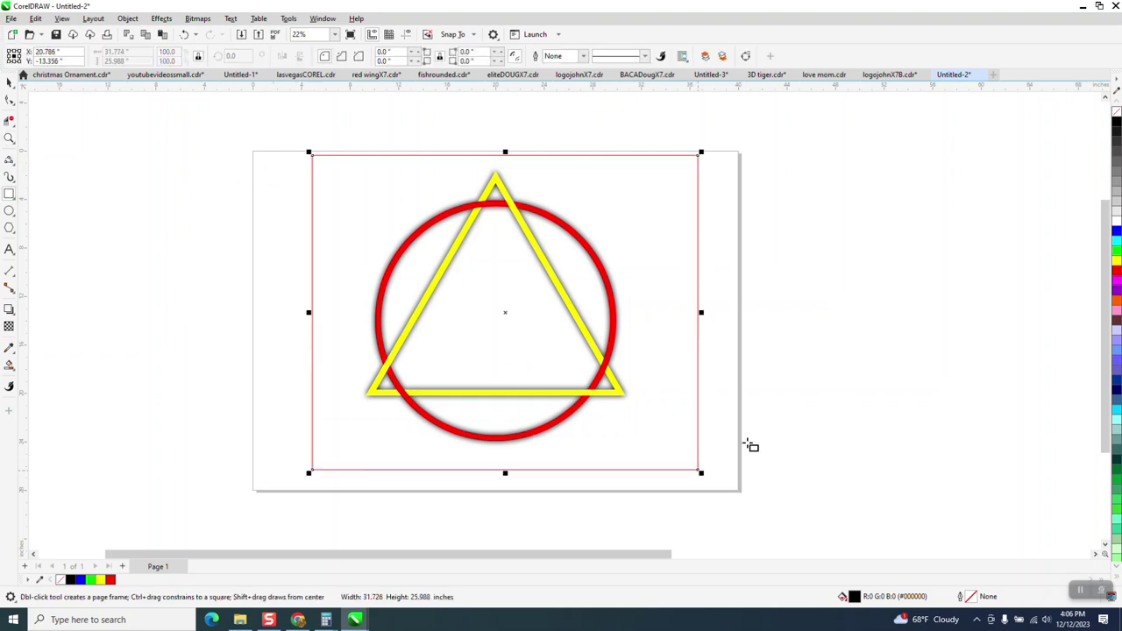
{"action": "left_click", "coordinate": [1116, 242]}
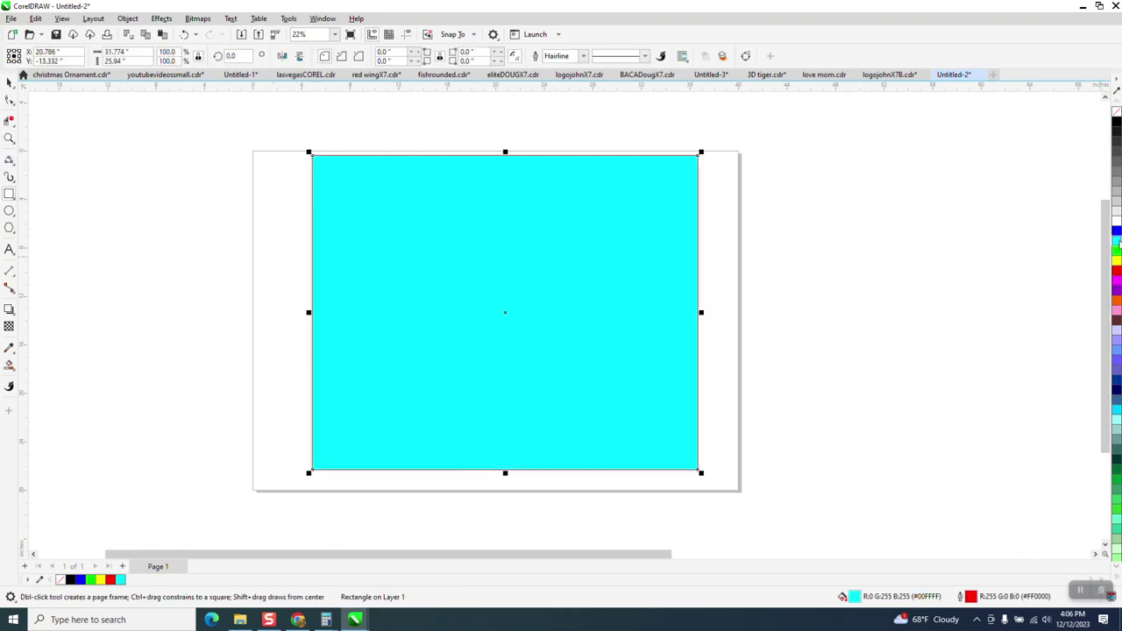
{"action": "left_click", "coordinate": [127, 18]}
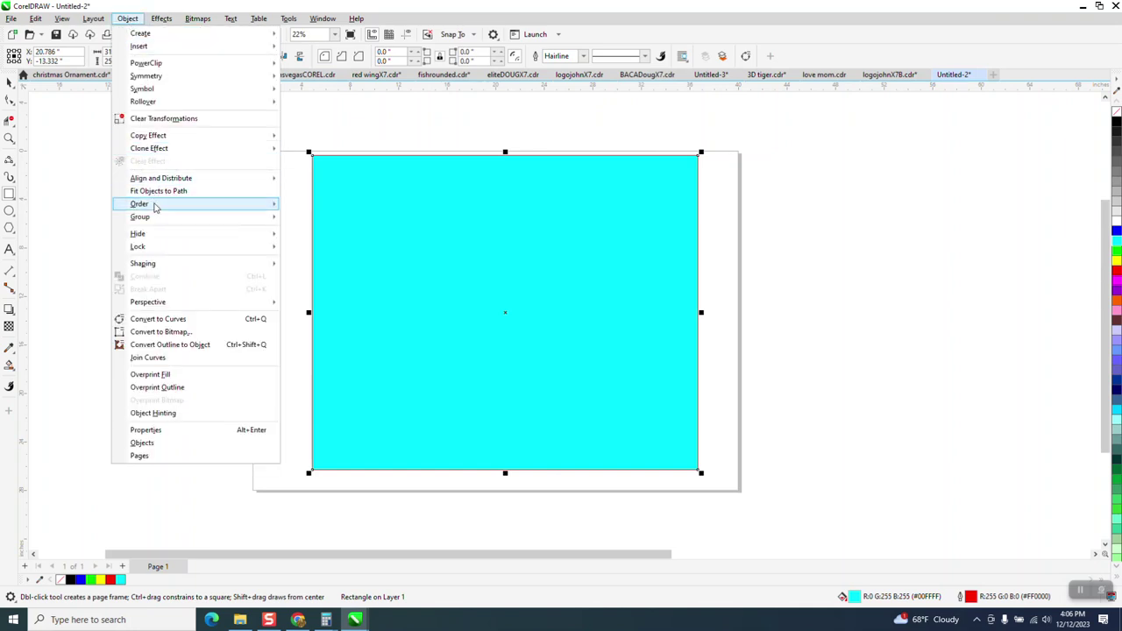
{"action": "mouse_move", "coordinate": [162, 206]}
{"action": "left_click", "coordinate": [293, 215]}
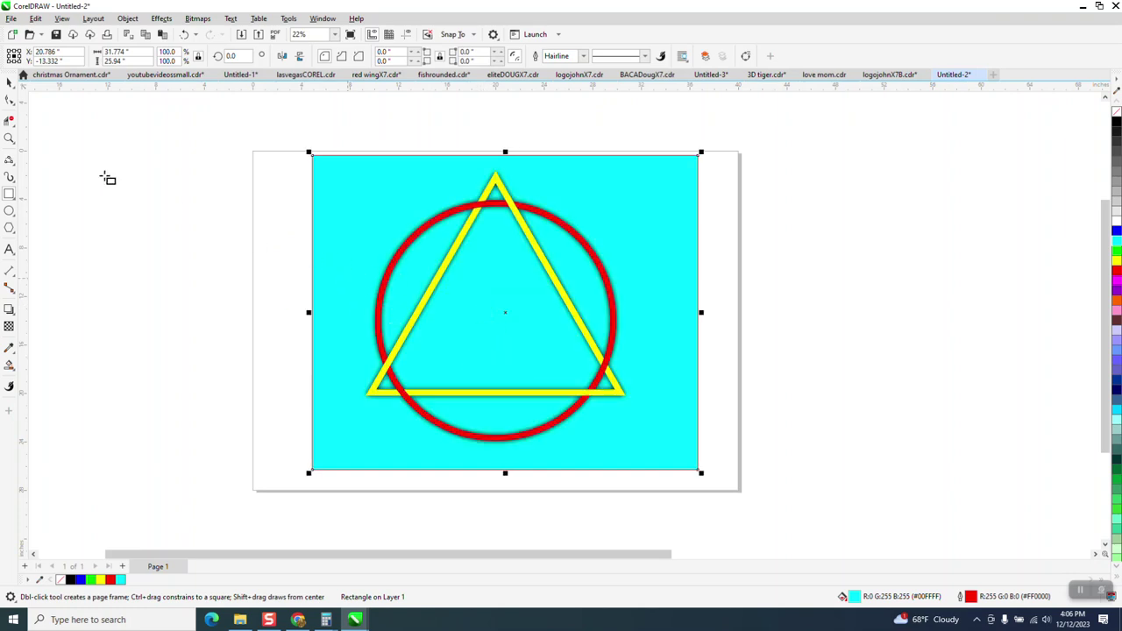
Zoom in near the triangle's upper right edge, then return to the Pick tool.
{"action": "left_click", "coordinate": [8, 137]}
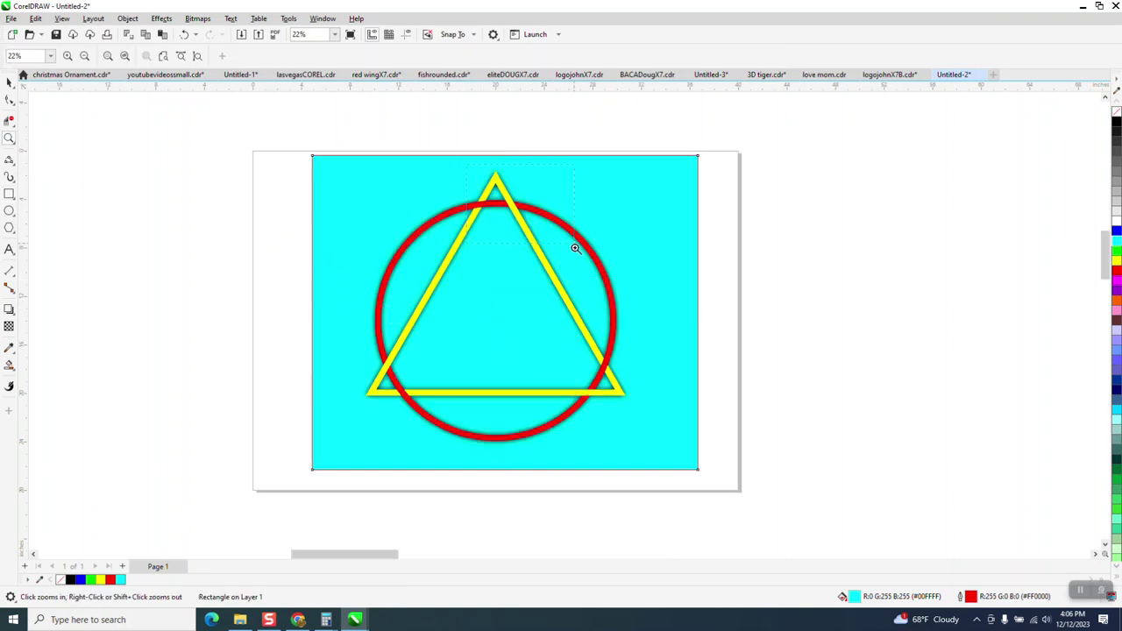
{"action": "left_click", "coordinate": [529, 220]}
{"action": "scroll", "coordinate": [504, 263], "scroll_direction": "down", "scroll_amount": 6}
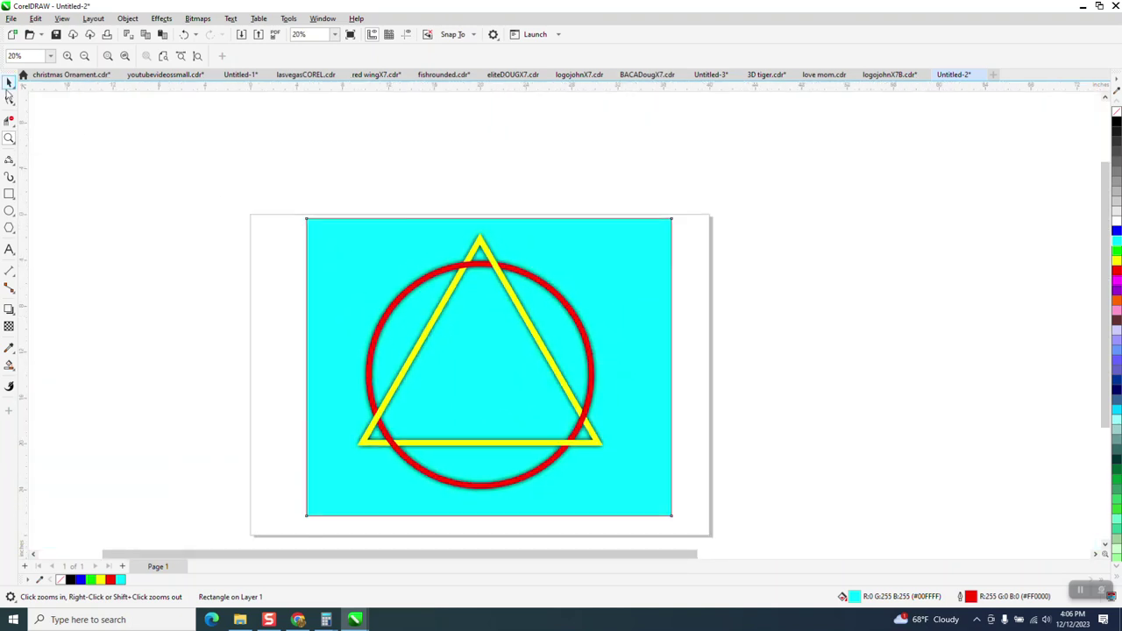
{"action": "left_click", "coordinate": [9, 82]}
Shrink the artwork with its shadow, then scale the cyan rectangle to about 53%.
{"action": "mouse_move", "coordinate": [335, 198]}
{"action": "left_mouse_down"}
{"action": "mouse_move", "coordinate": [629, 509]}
{"action": "mouse_move", "coordinate": [645, 505]}
{"action": "mouse_move", "coordinate": [570, 455]}
{"action": "mouse_move", "coordinate": [476, 353]}
{"action": "left_mouse_up"}
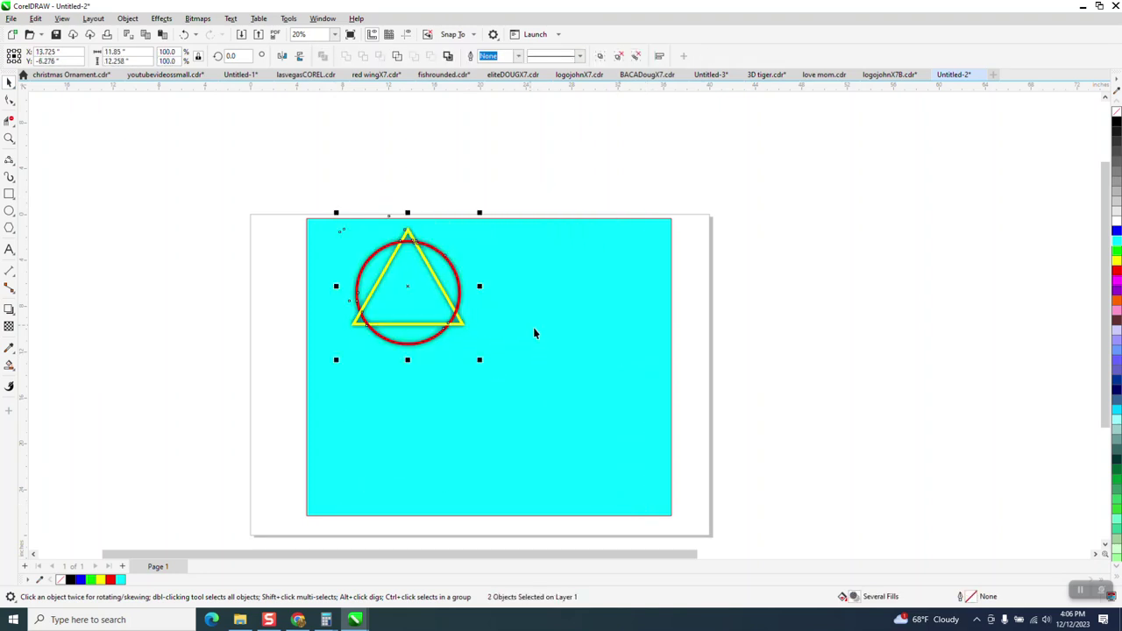
{"action": "left_click", "coordinate": [583, 350]}
{"action": "left_click", "coordinate": [671, 515]}
{"action": "left_click_drag", "start_coordinate": [674, 524], "coordinate": [9, 147]}
Zoom in on the rectangle and artwork, then delete the cyan background rectangle.
{"action": "left_click", "coordinate": [9, 145]}
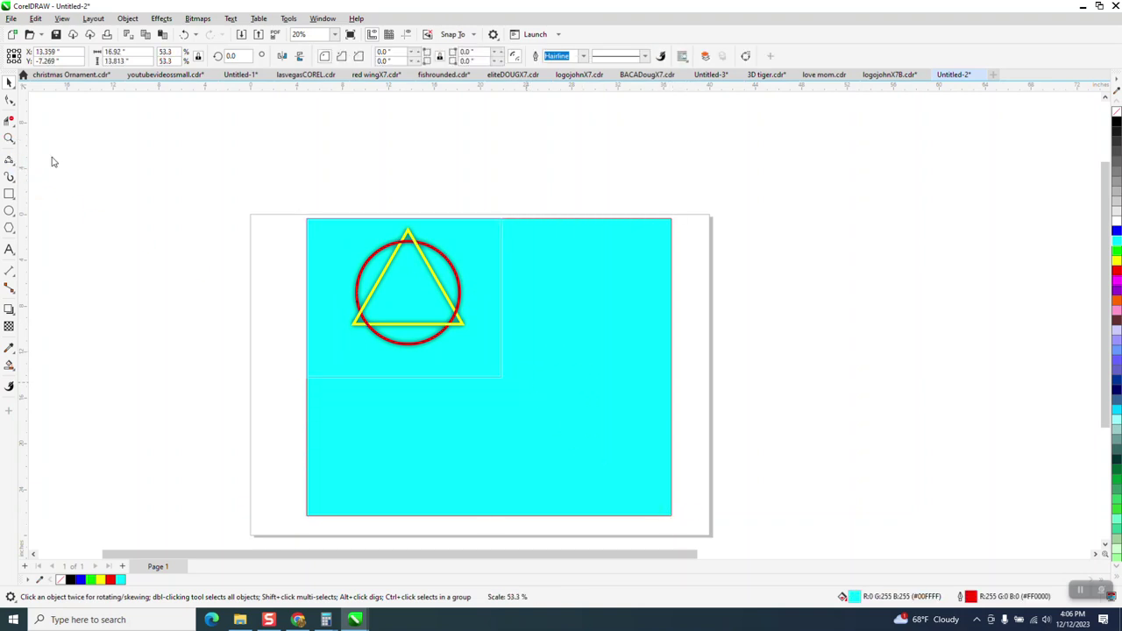
{"action": "left_click_drag", "start_coordinate": [306, 220], "coordinate": [544, 387]}
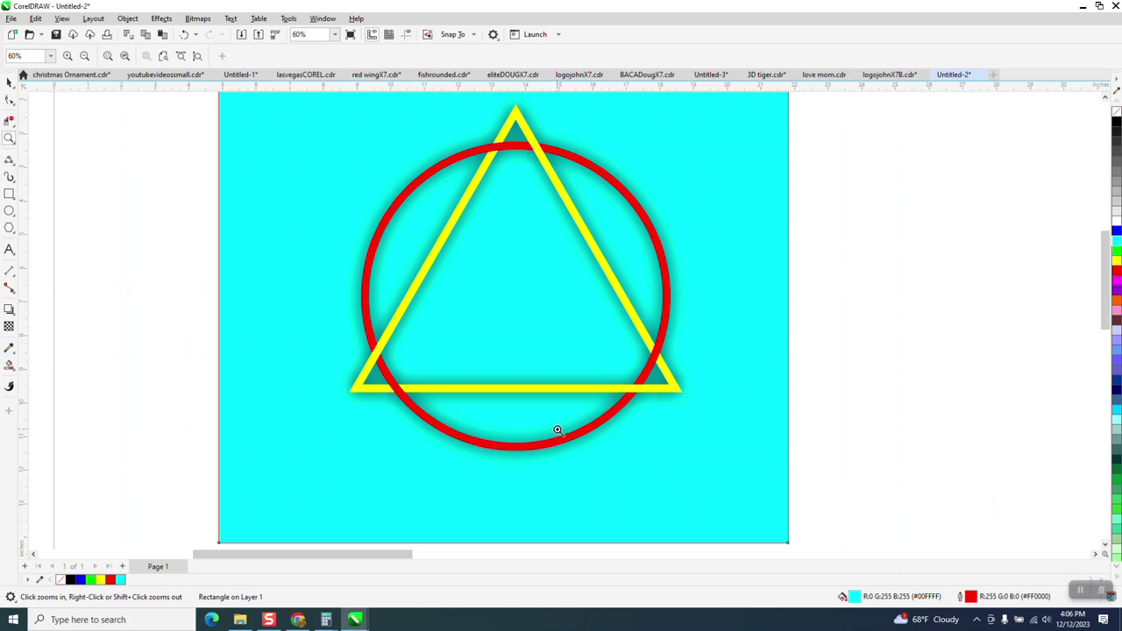
{"action": "scroll", "coordinate": [557, 431], "scroll_direction": "down", "scroll_amount": 1}
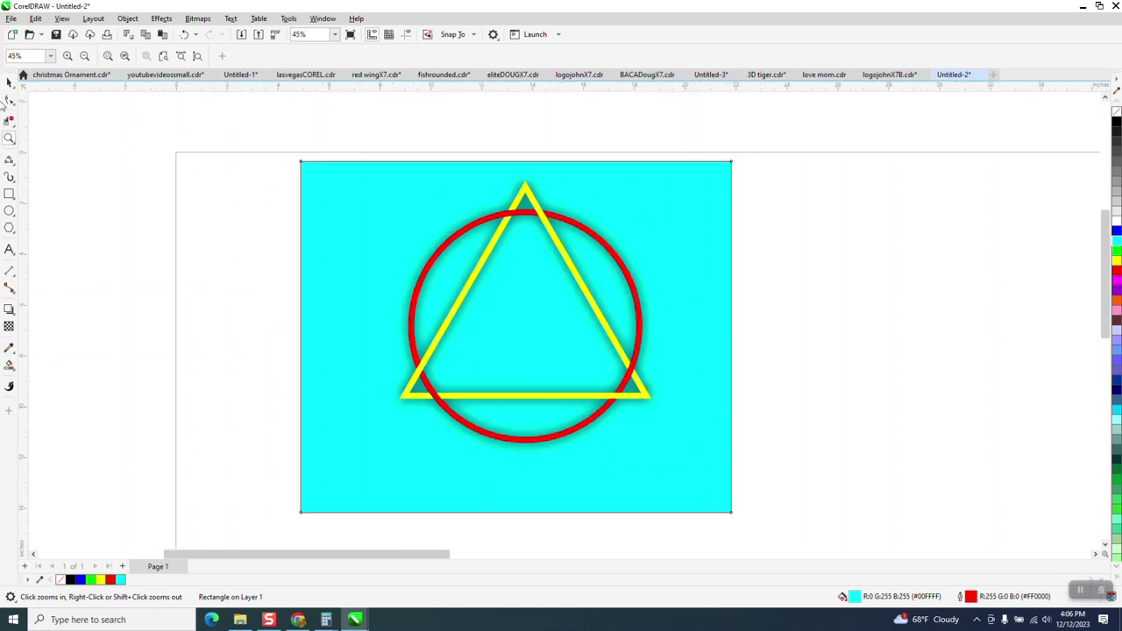
{"action": "left_click", "coordinate": [9, 82]}
{"action": "left_click", "coordinate": [321, 202]}
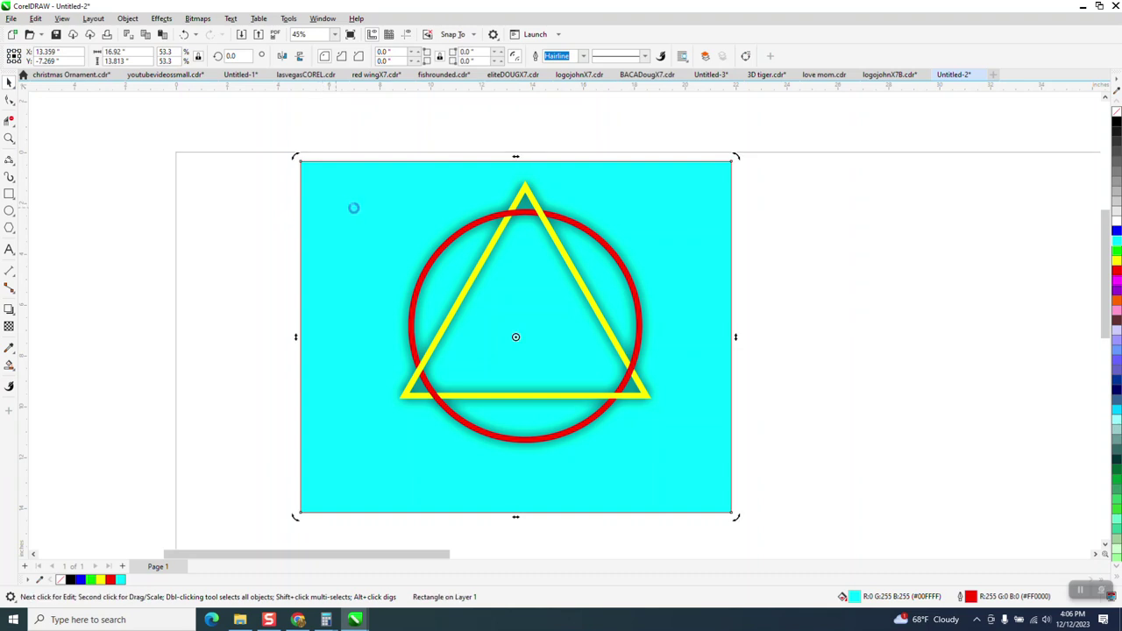
{"action": "key", "text": "Delete"}
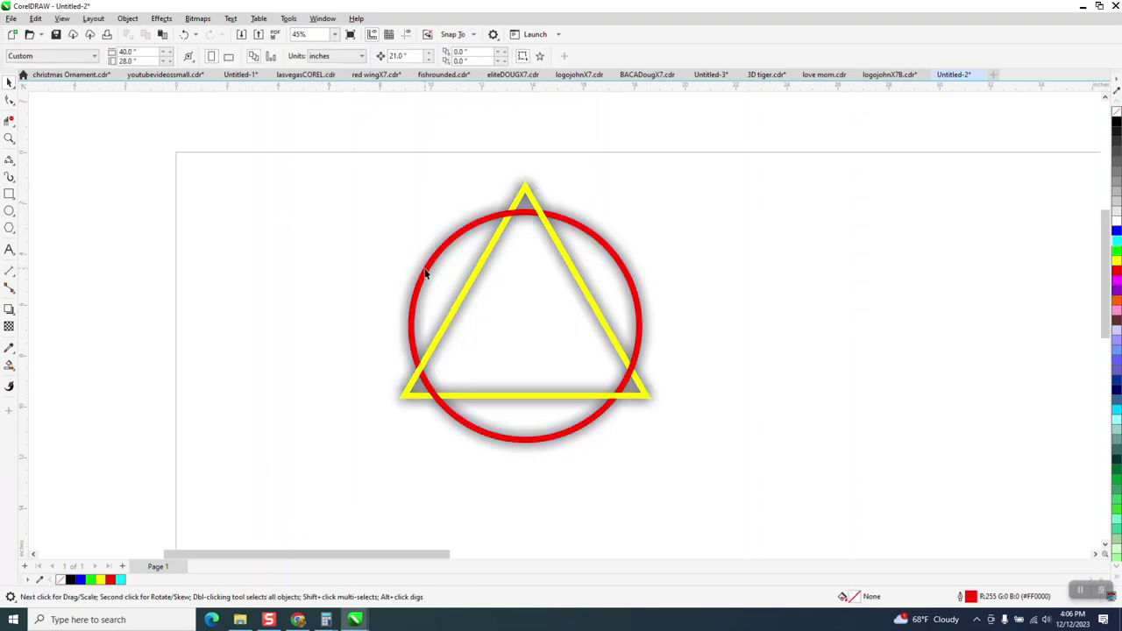